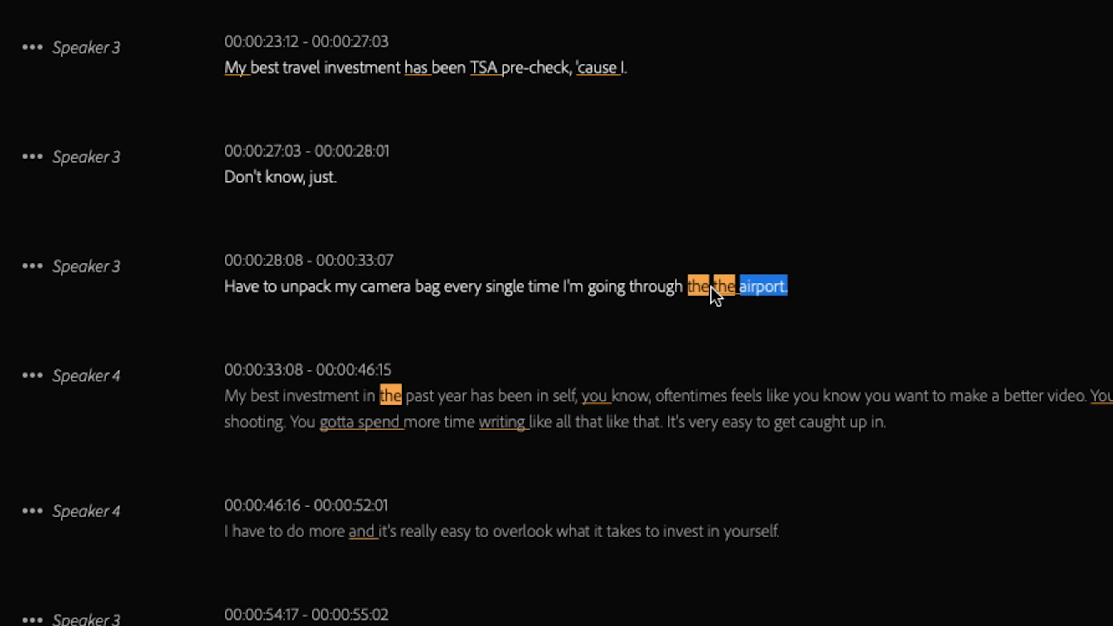
- Insert 'You know' before 'writing' in Speaker 4's passage at 00:00:33:08
double_click(711, 287)
left_click(689, 338)
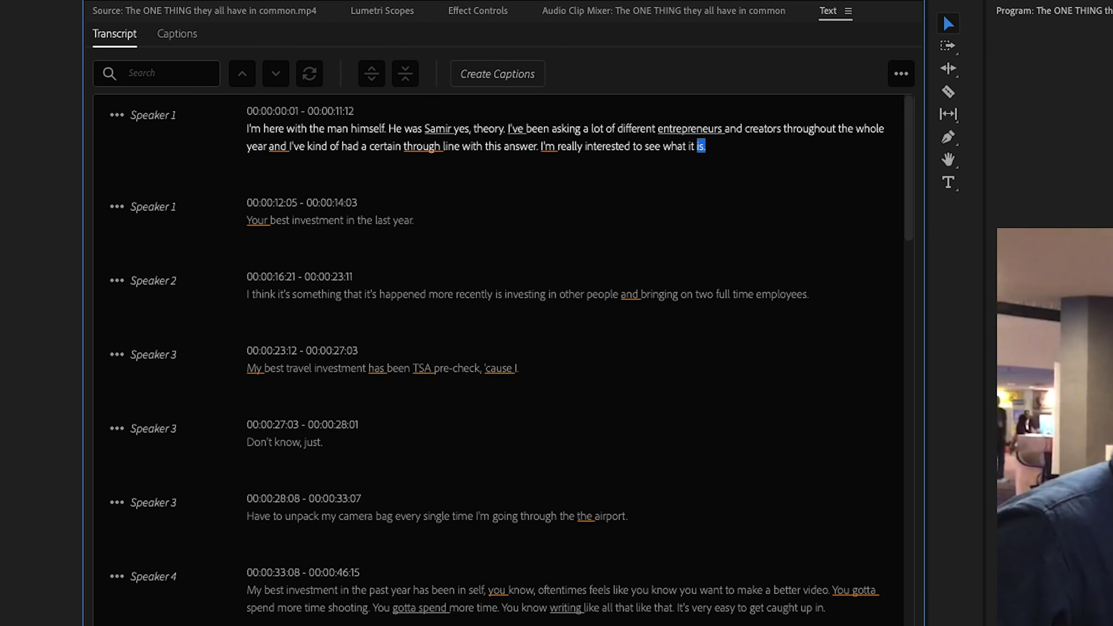
- Rename Speaker 2 to Matt in Edit Speakers, then jump playback to Matt's 00:09:01 passage
scroll(355, 428, "down", 20)
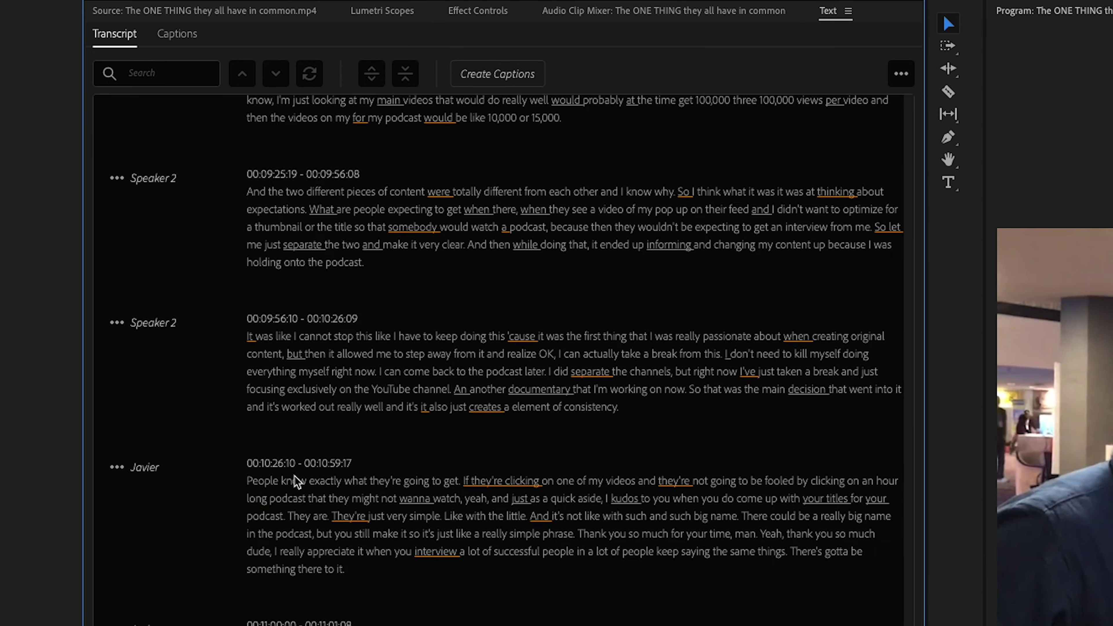
scroll(282, 559, "up", 20)
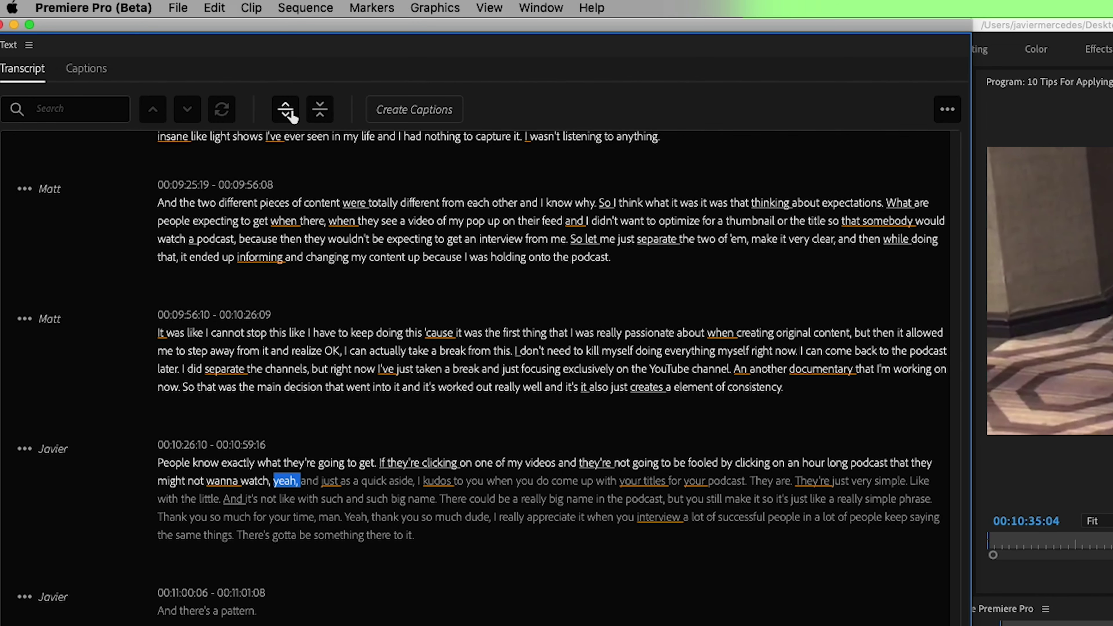
left_click(285, 109)
left_click(44, 407)
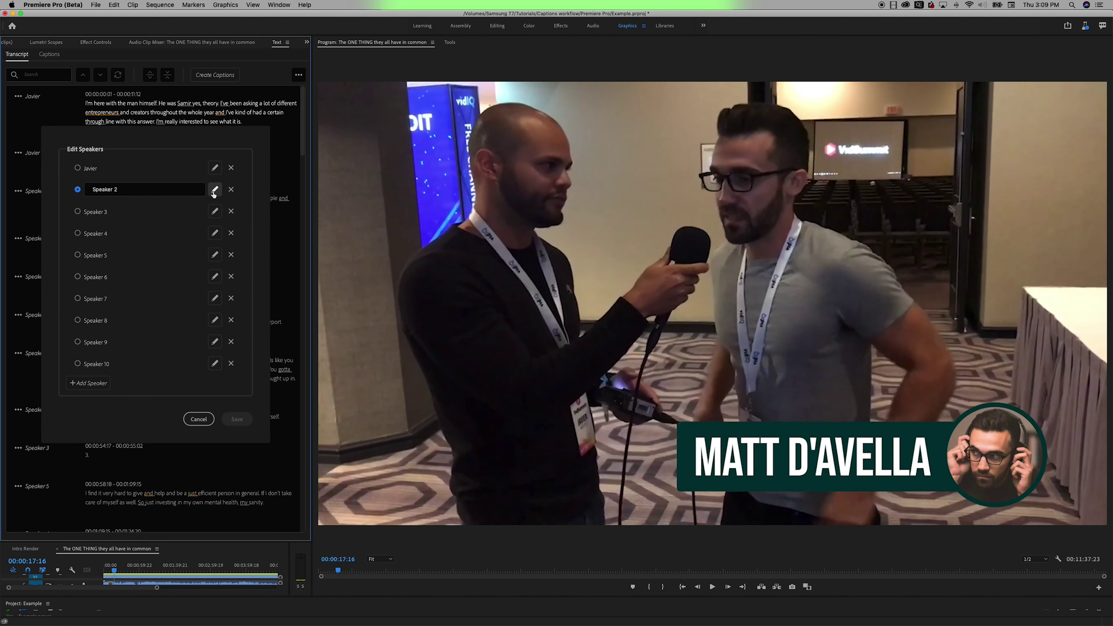
left_click(237, 419)
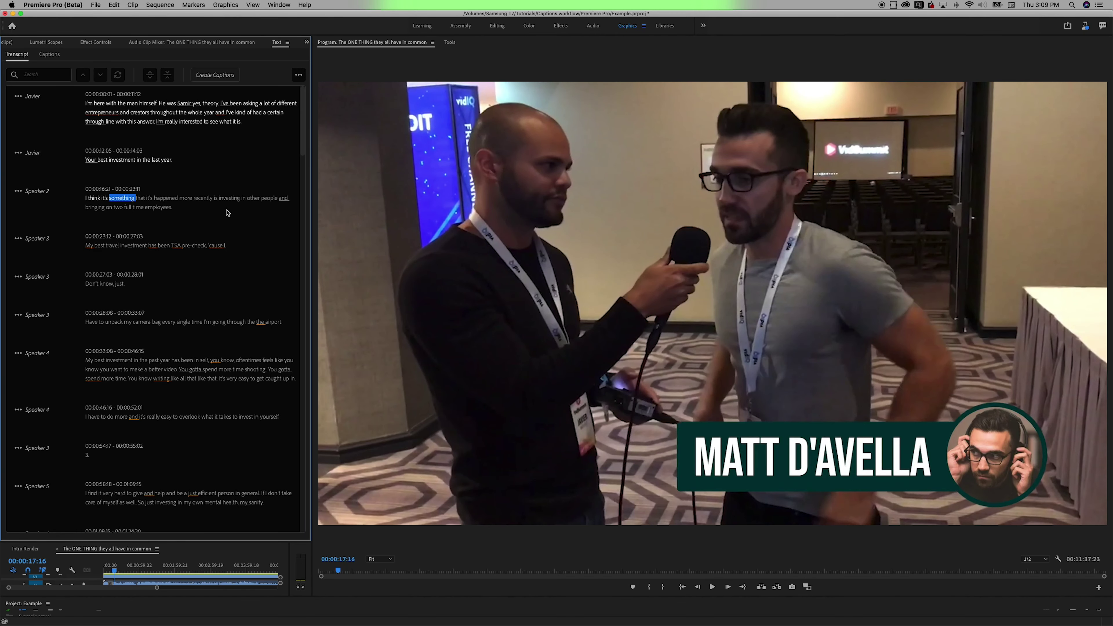
left_click_drag(302, 150, 258, 460)
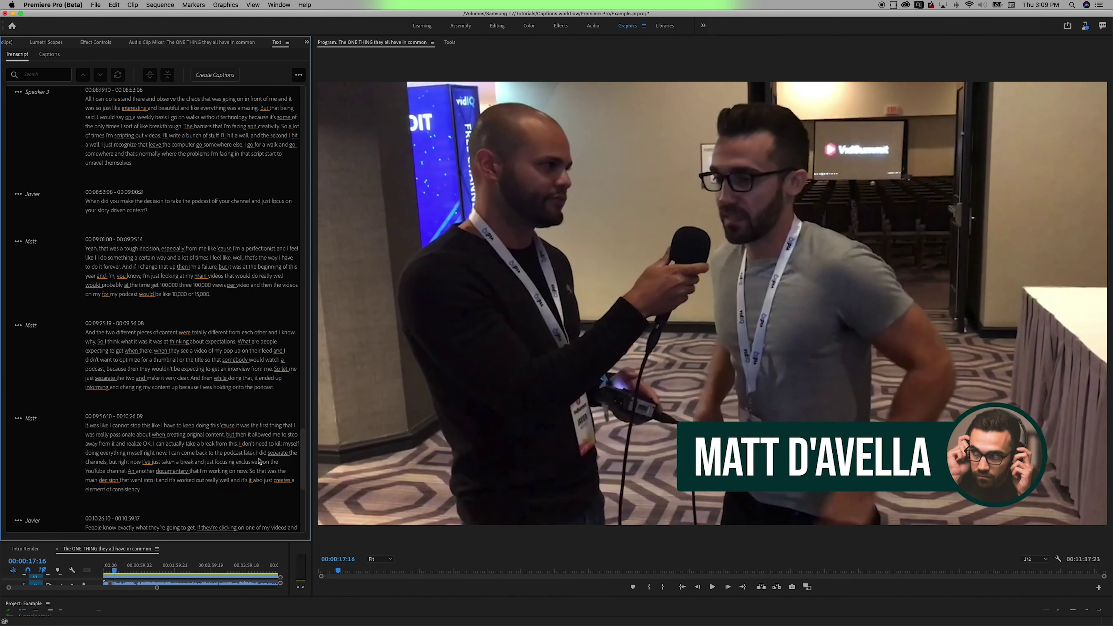
left_click(91, 248)
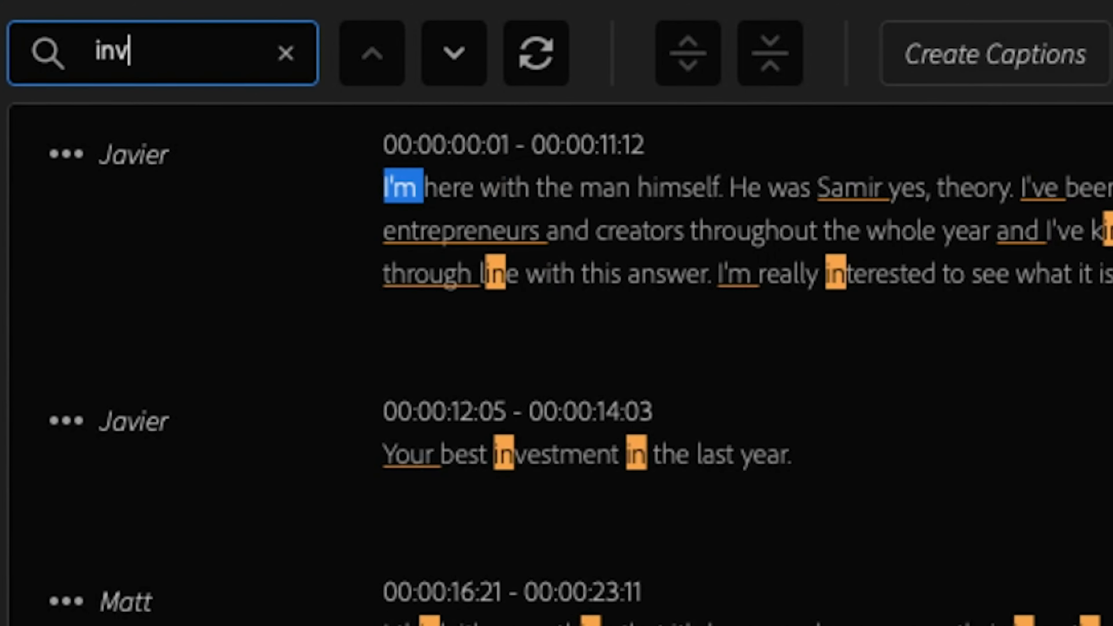
- Finish searching 'investment' and step through matches to Speaker 8's passage at 00:05:02:23
type("estment")
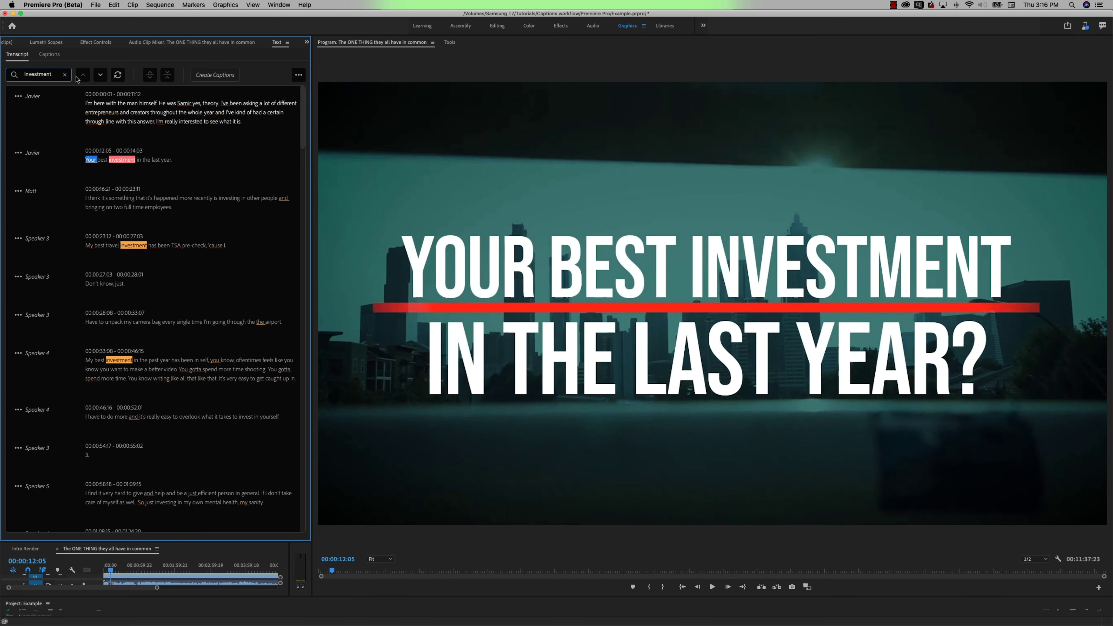
left_click(100, 76)
left_click(100, 76)
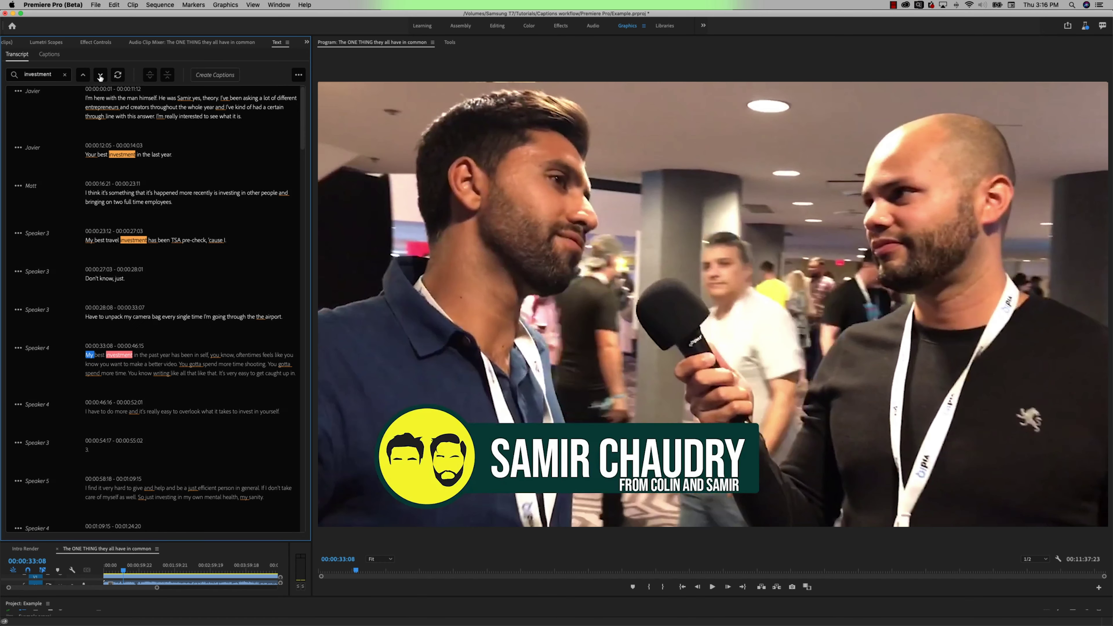
left_click(100, 76)
left_click(100, 75)
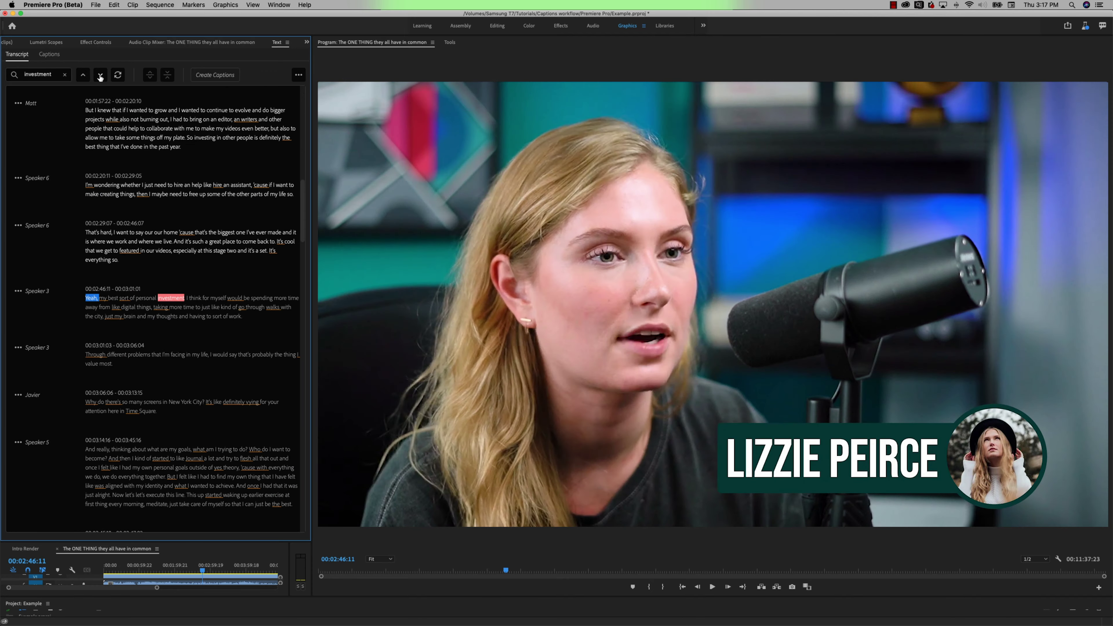
left_click(100, 76)
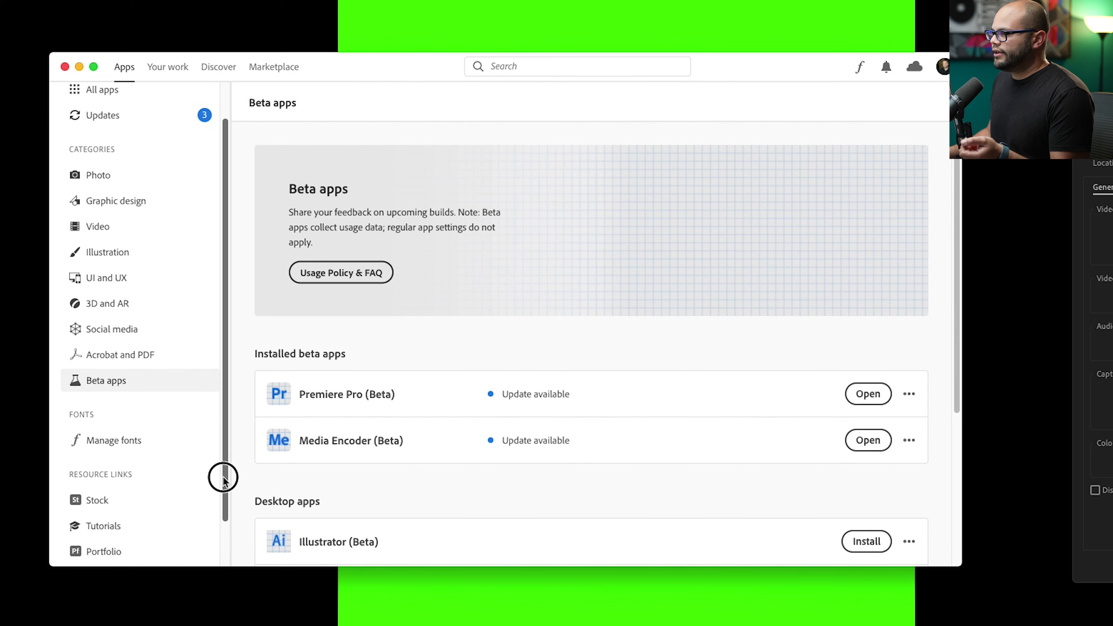
- Scroll up and down through the Beta apps list in Creative Cloud
scroll(219, 283, "up", 2)
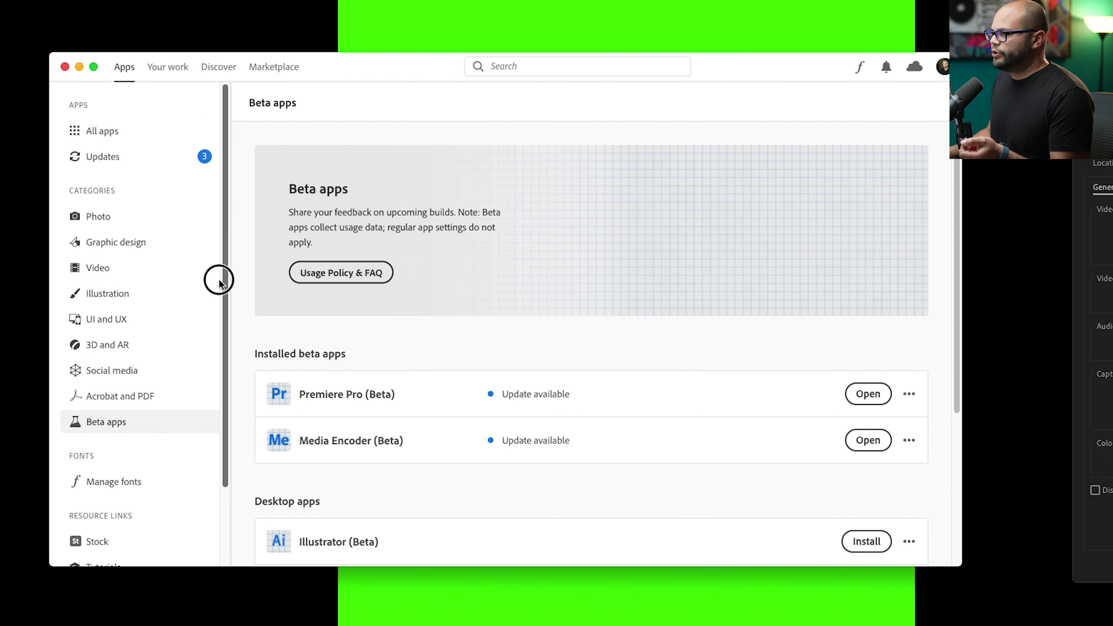
scroll(220, 263, "down", 4)
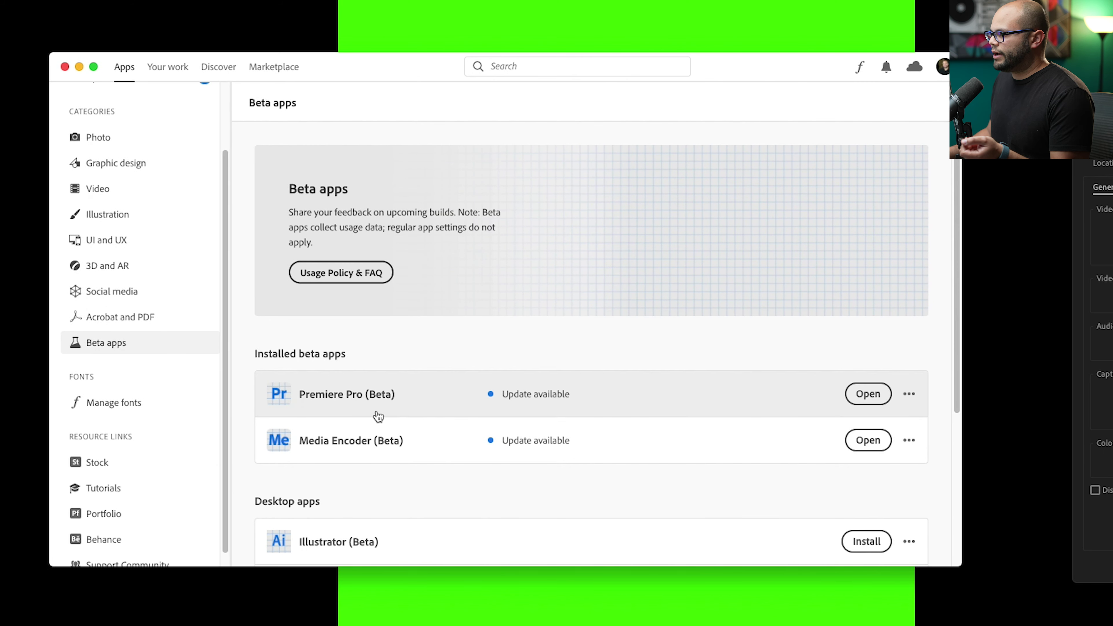
scroll(542, 443, "down", 5)
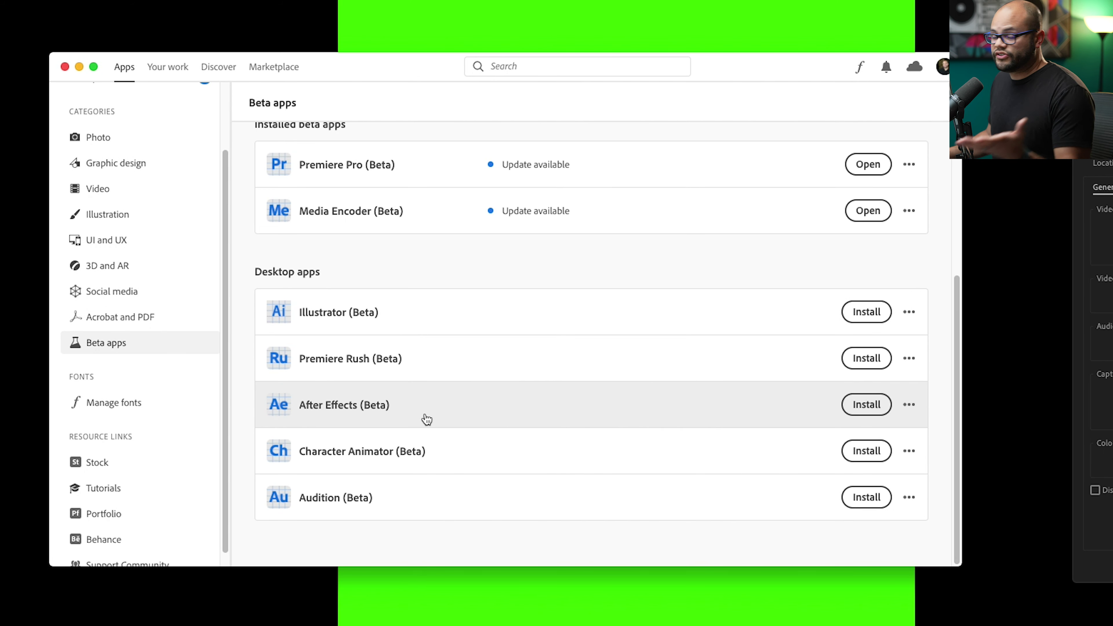
scroll(428, 420, "up", 5)
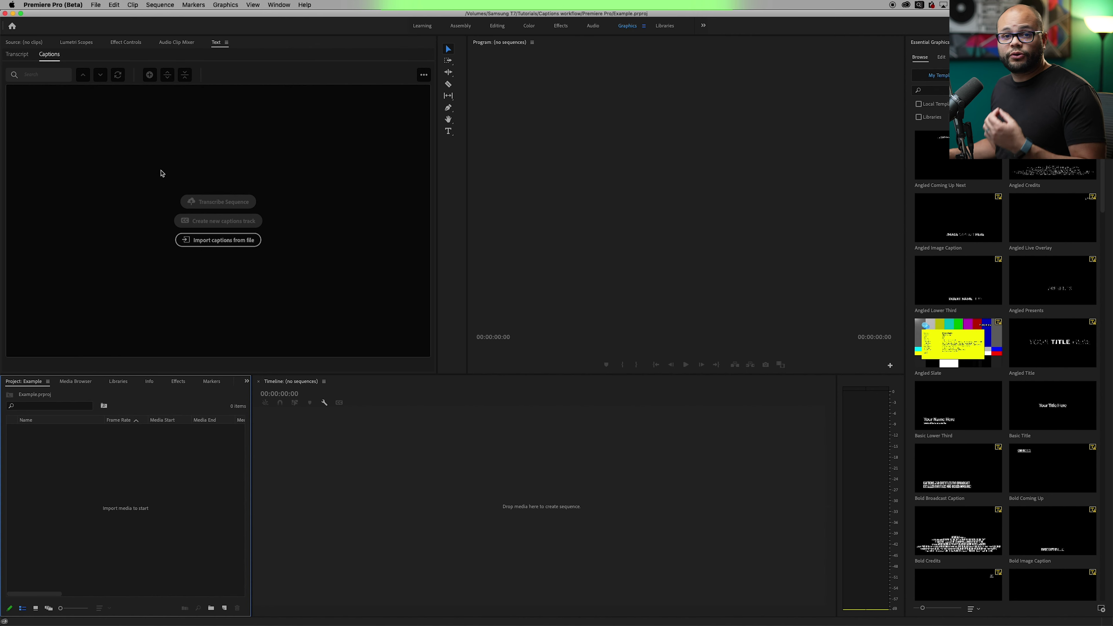
- Show the Text panel and drag the interview video onto the Timeline to create its sequence
left_click(270, 5)
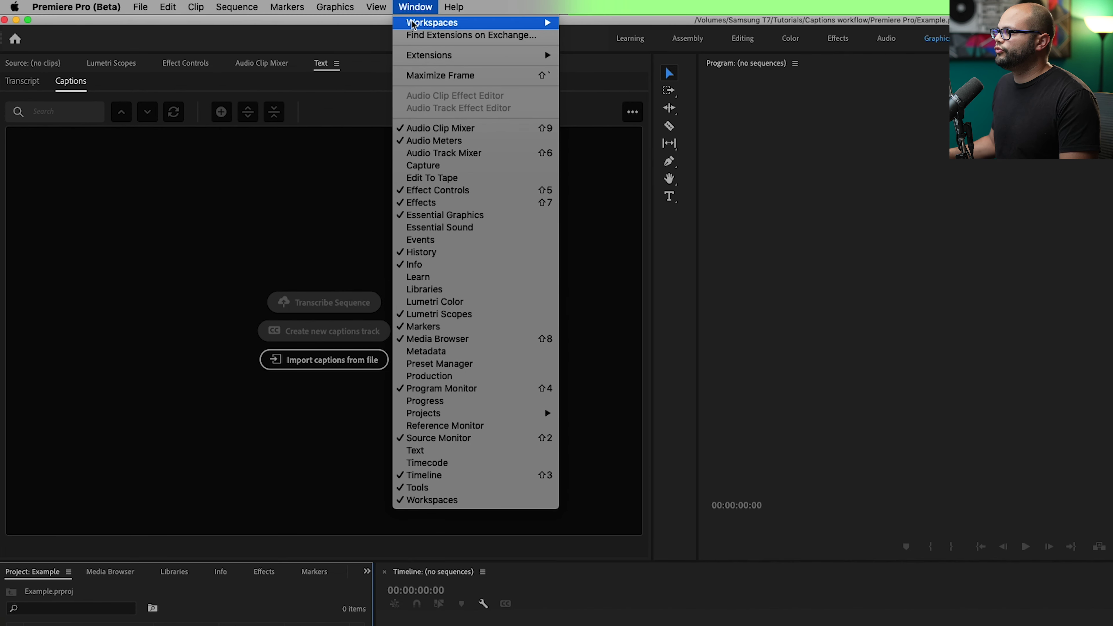
left_click(467, 453)
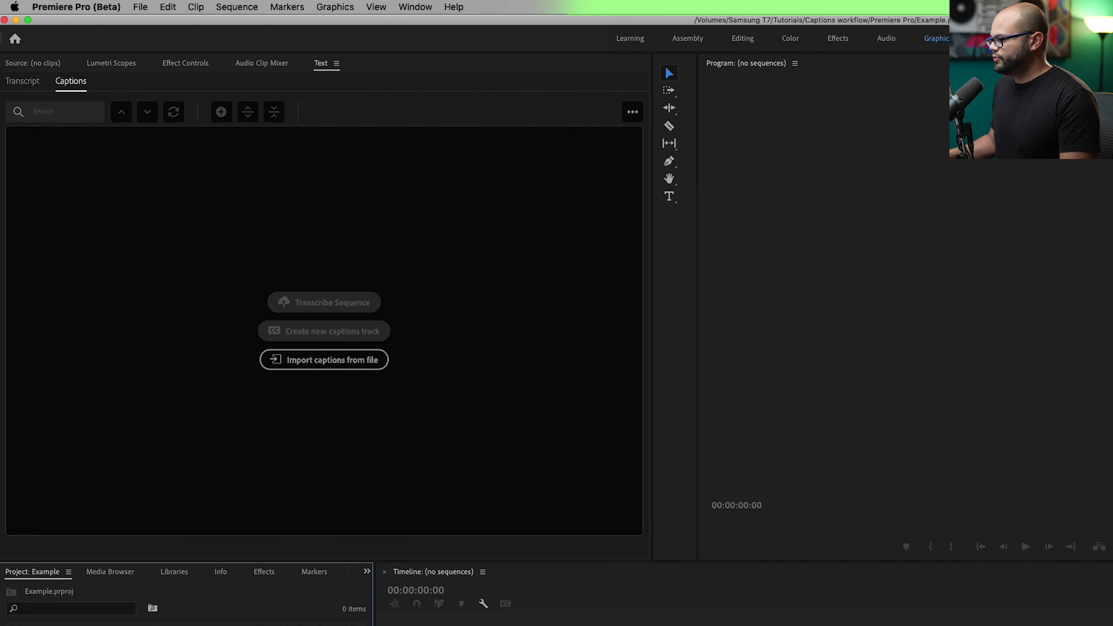
left_click(1112, 625)
left_click_drag(1112, 523, 955, 625)
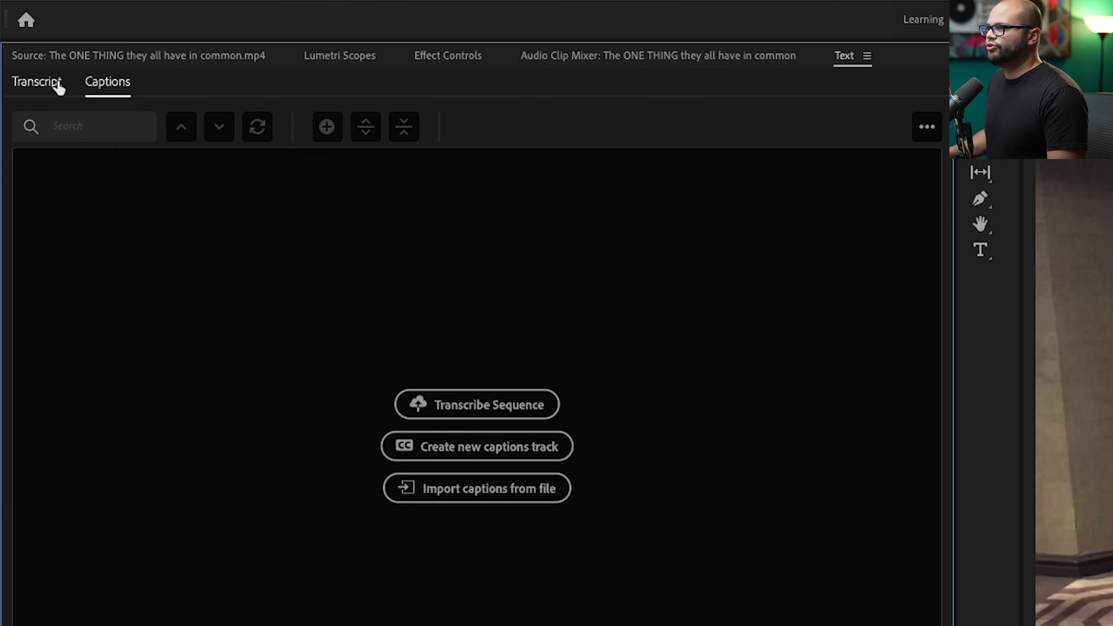
- In the Text panel's Transcript view, choose Create transcription for the sequence
left_click(21, 55)
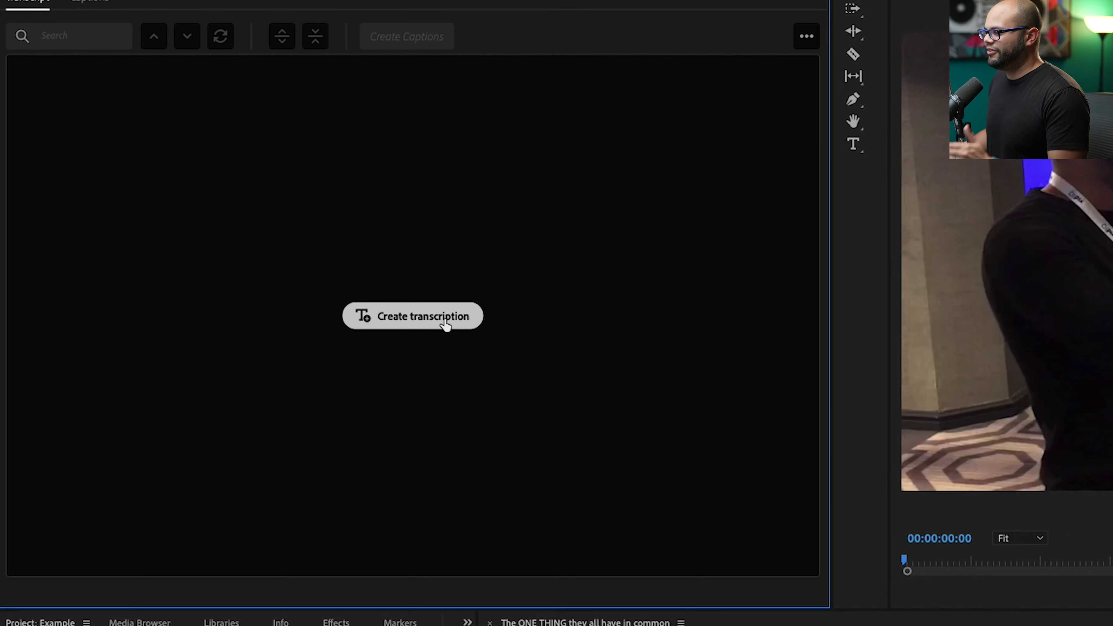
left_click(438, 310)
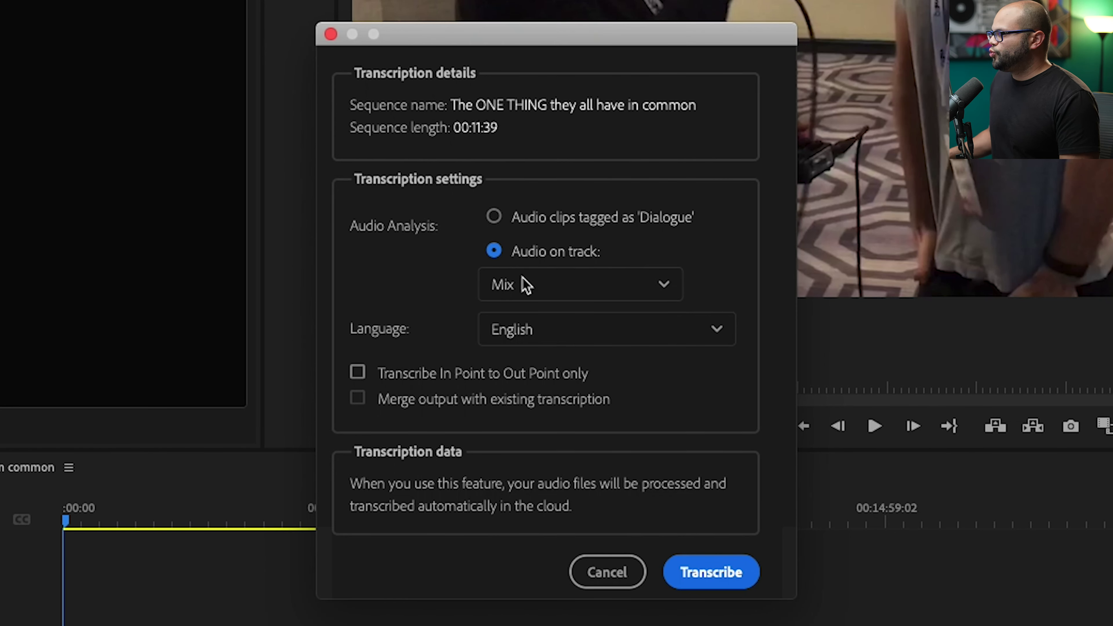
- Set transcription to analyse the Audio 1 track instead of Mix, keeping English as language
left_click(494, 217)
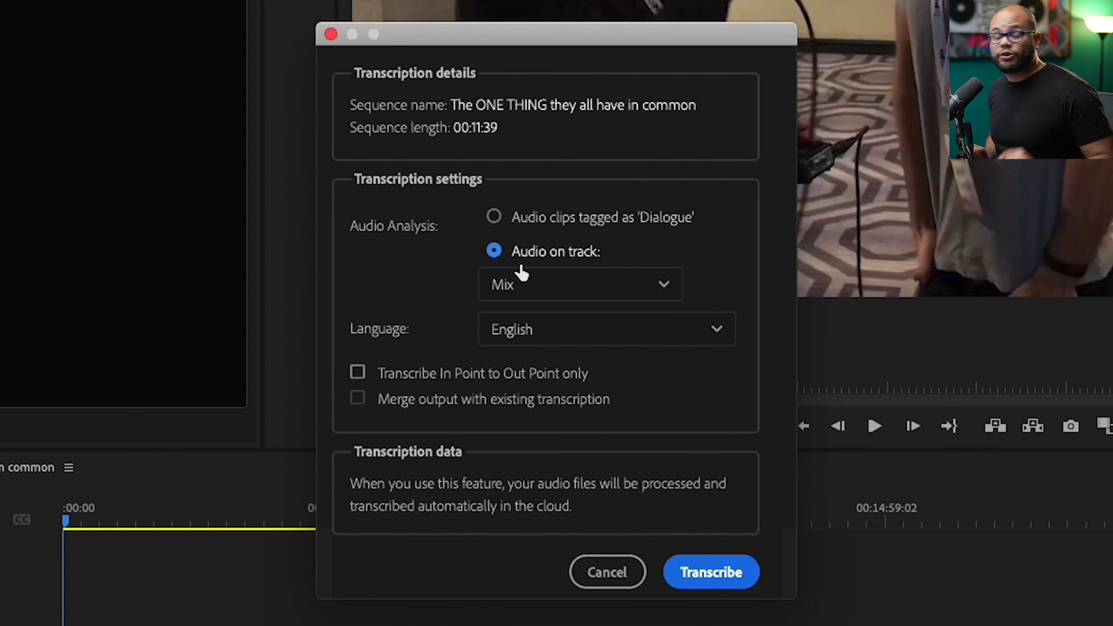
left_click(521, 293)
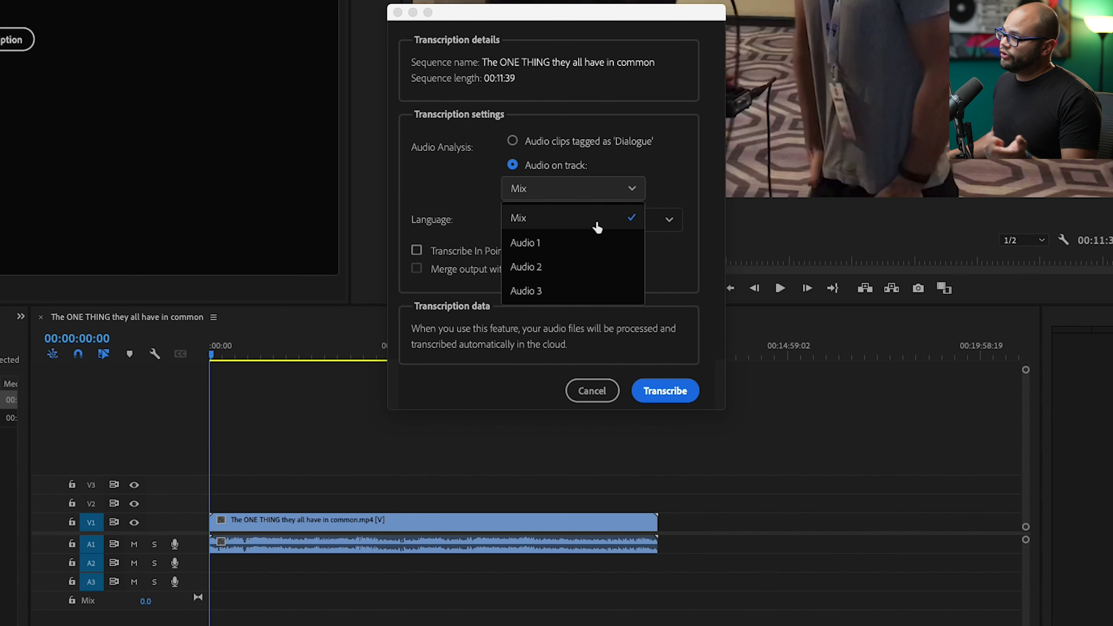
left_click(587, 241)
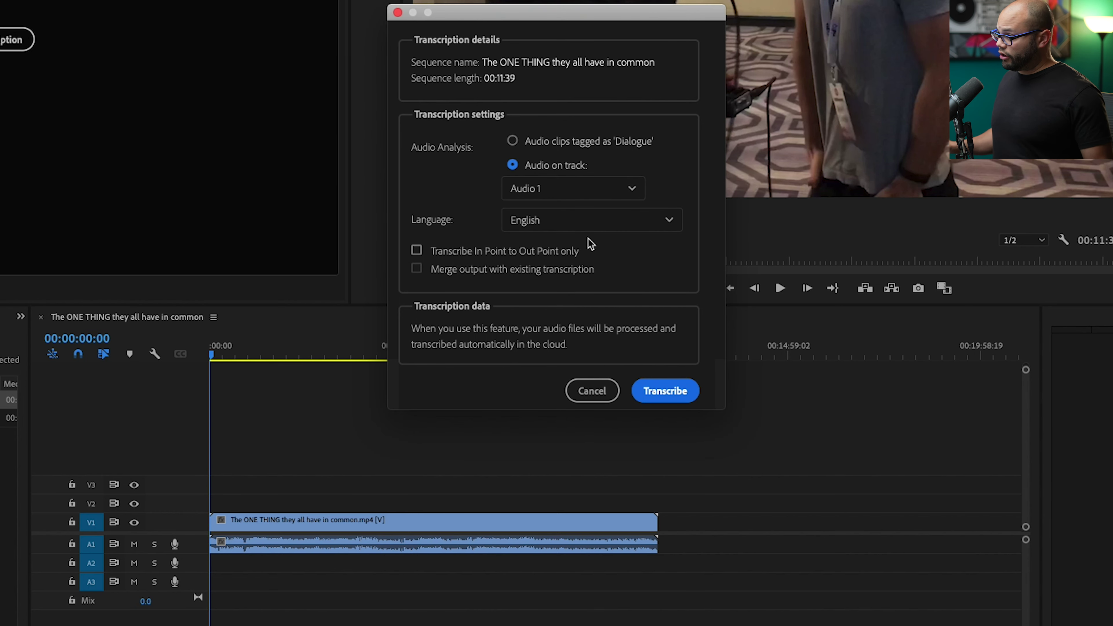
left_click(585, 224)
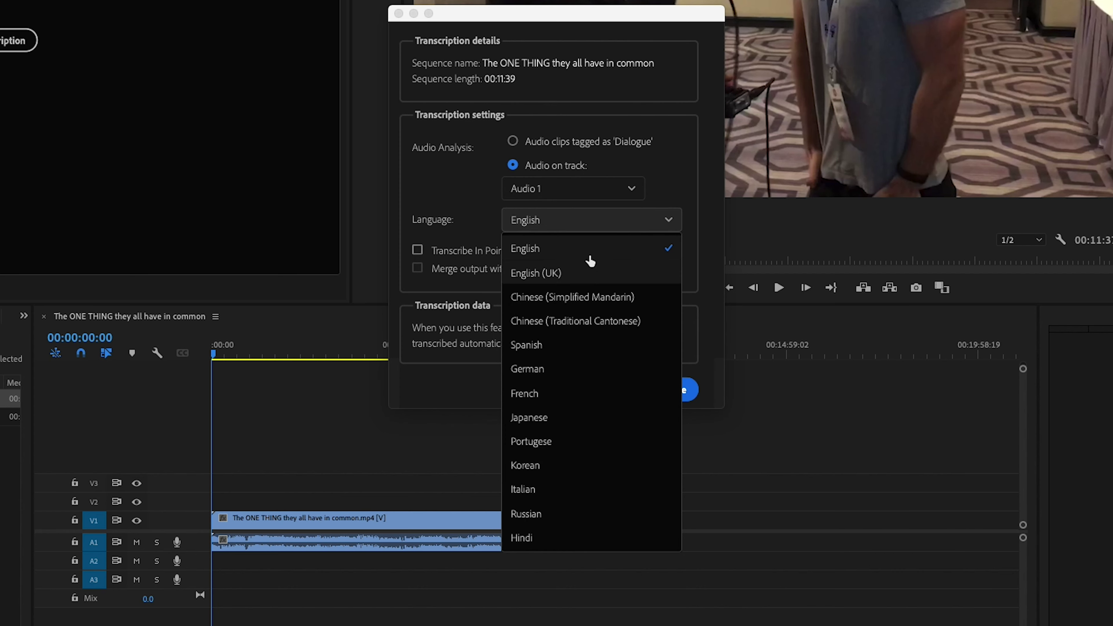
left_click(416, 188)
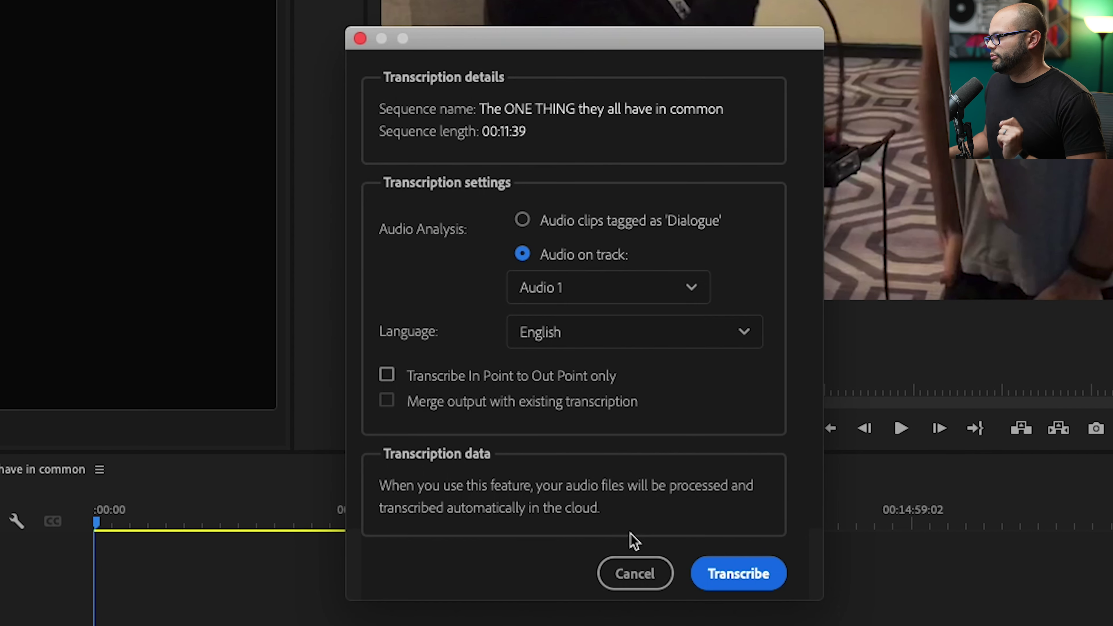
- Start transcribing the full 00:11:39 sequence
left_click(761, 577)
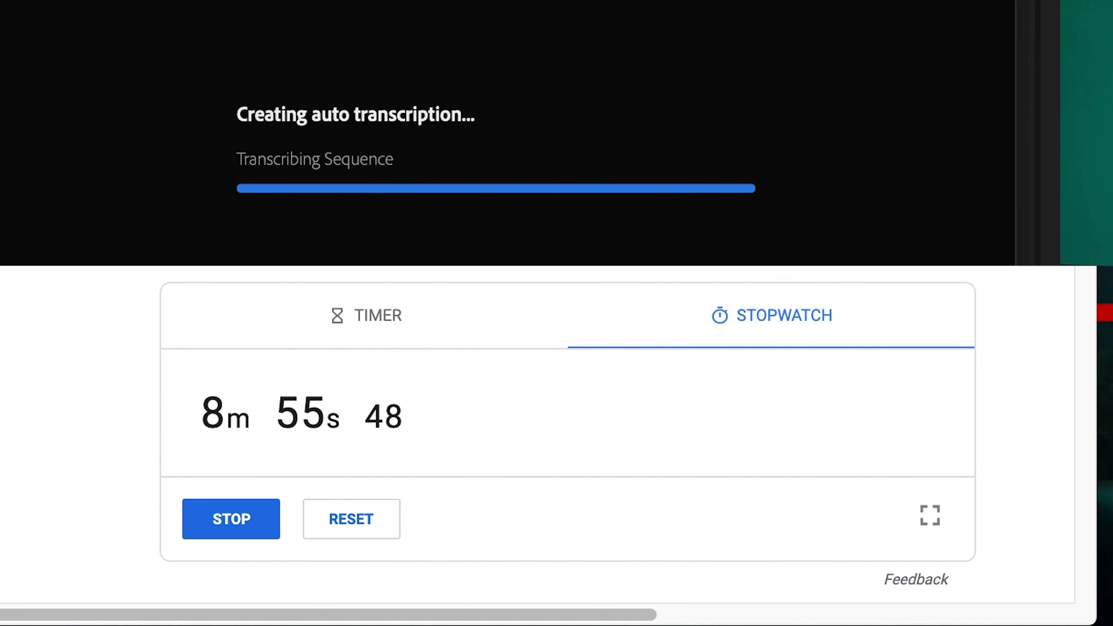
- Once transcription finishes, move the playhead to about 1:17, then skim to around 4:40
key("space")
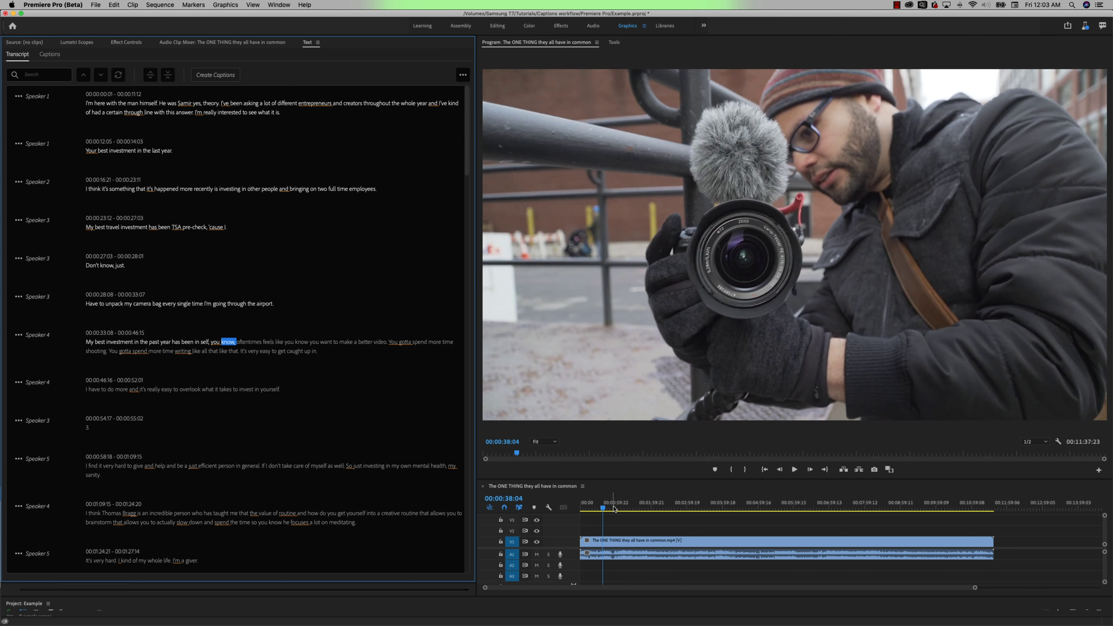
left_click(627, 508)
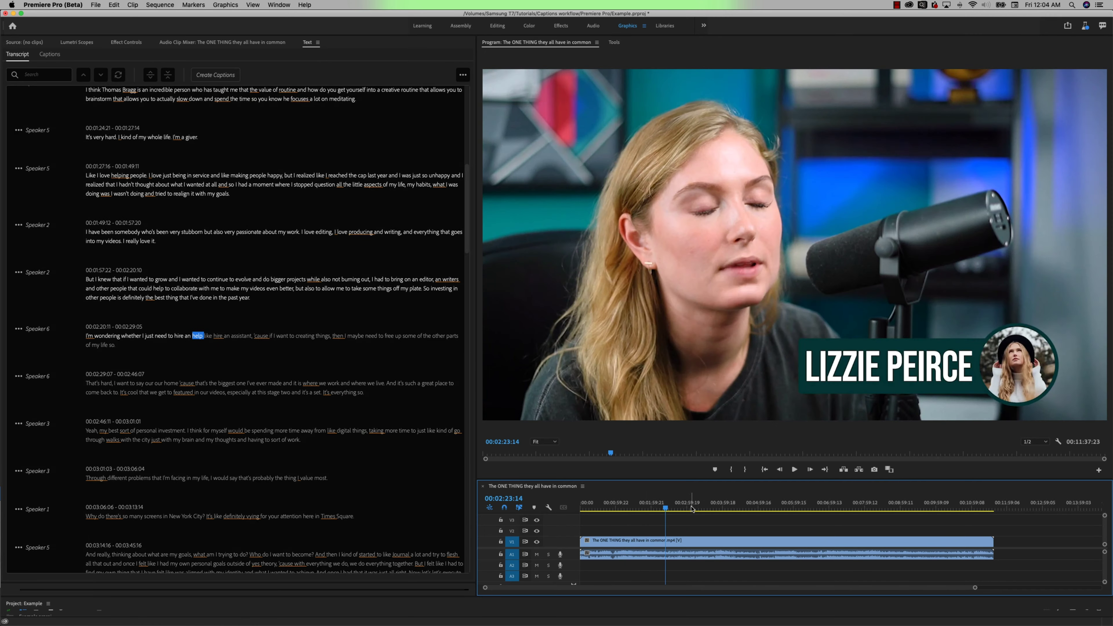
left_click_drag(666, 508, 715, 508)
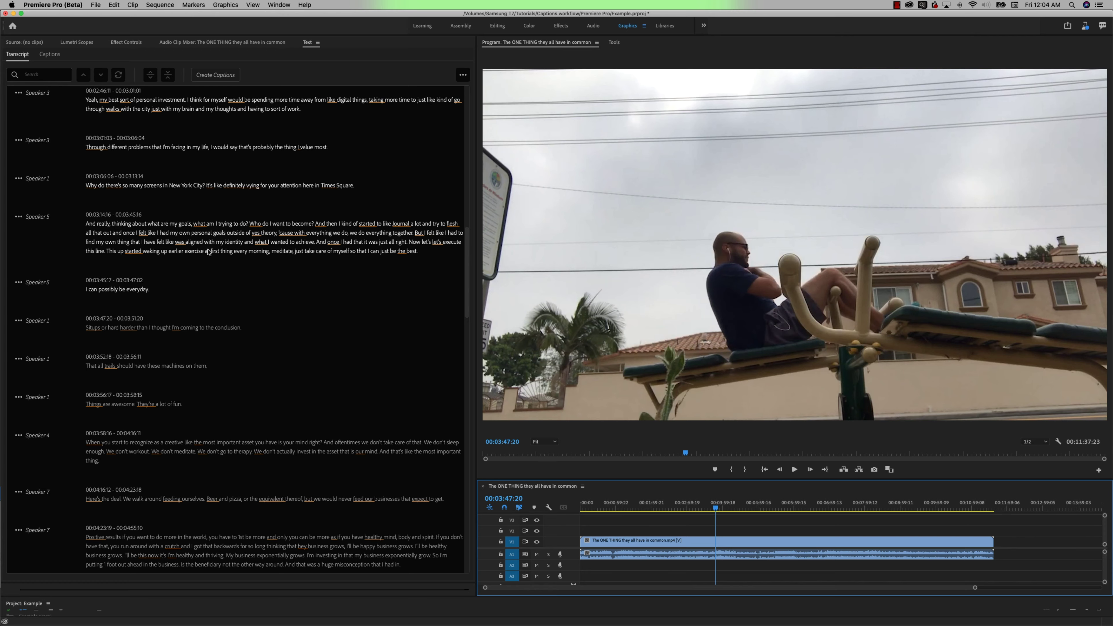
- Jump playback via words in Speaker 3, 5 and 6 passages, then open Speaker 1's speaker options
left_click(209, 251)
left_click(206, 239)
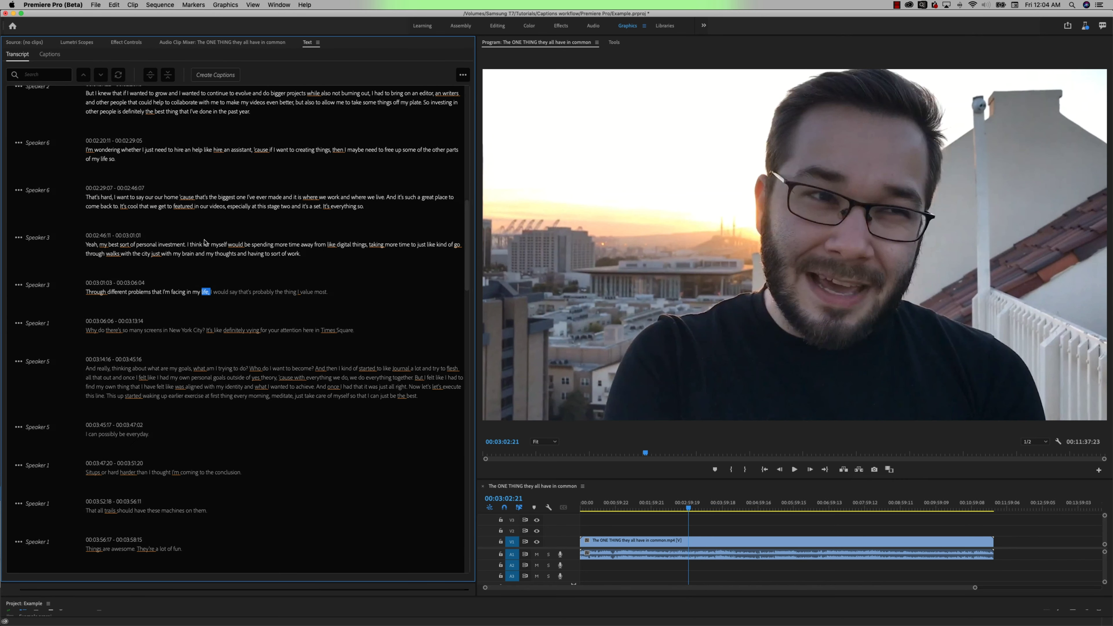
left_click(193, 281)
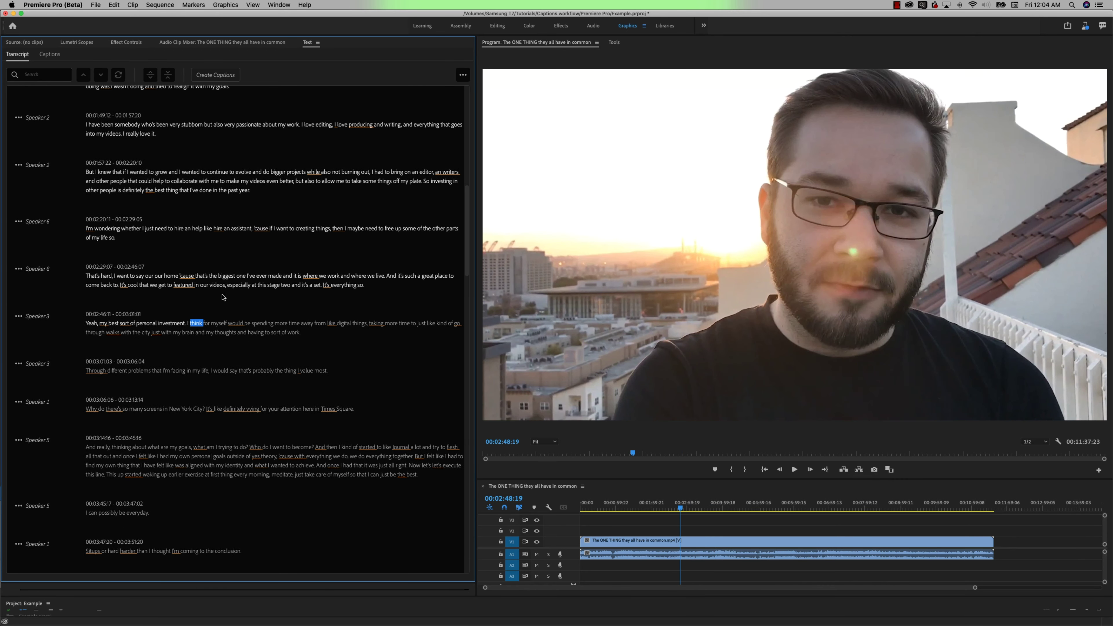
left_click(262, 286)
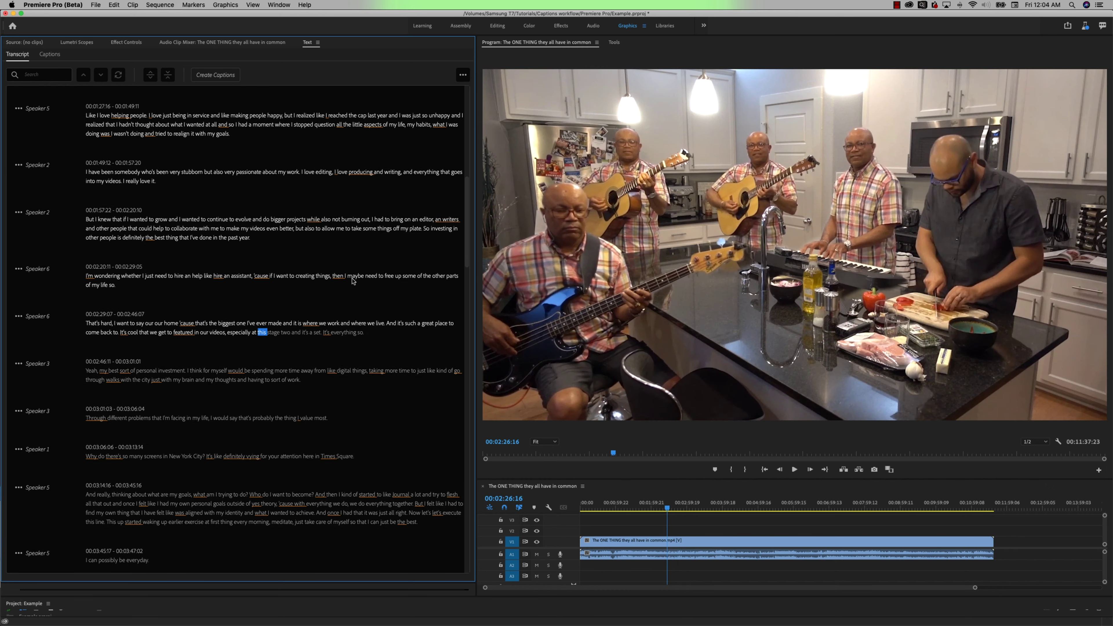
left_click(353, 279)
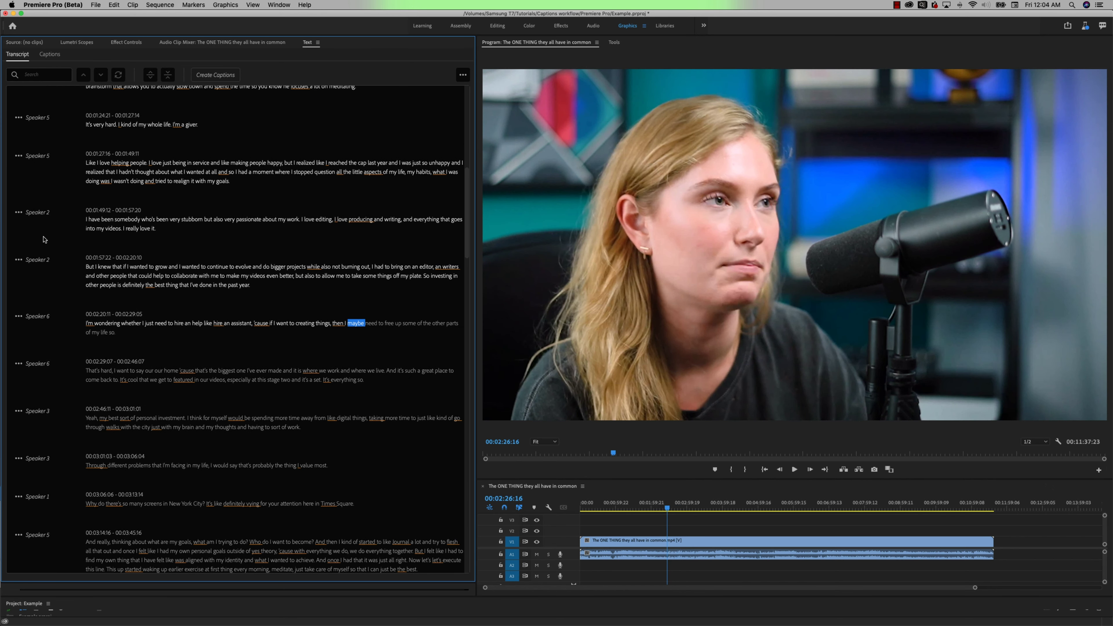
scroll(69, 282, "up", 10)
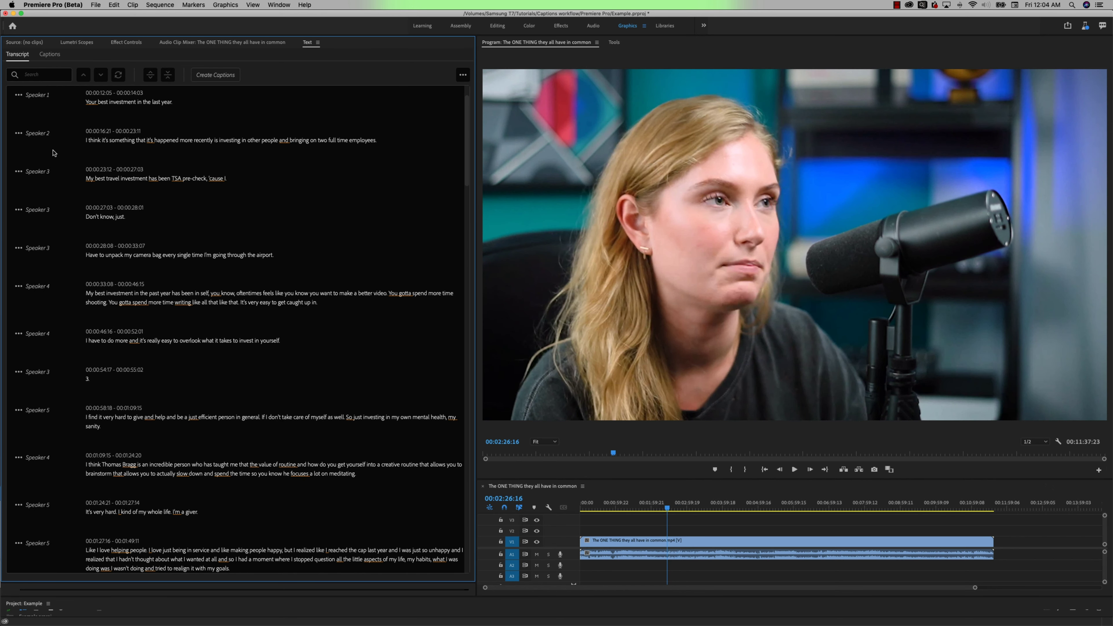
left_click(35, 97)
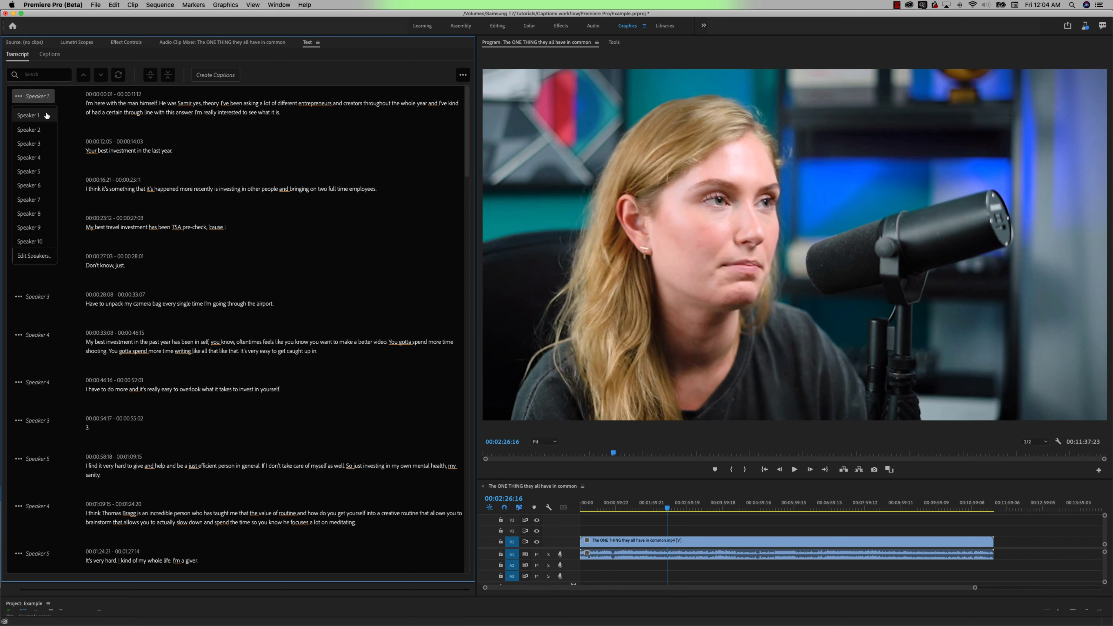
- Rename Speaker 1 to the interviewee's name in the Edit Speakers list
left_click(34, 255)
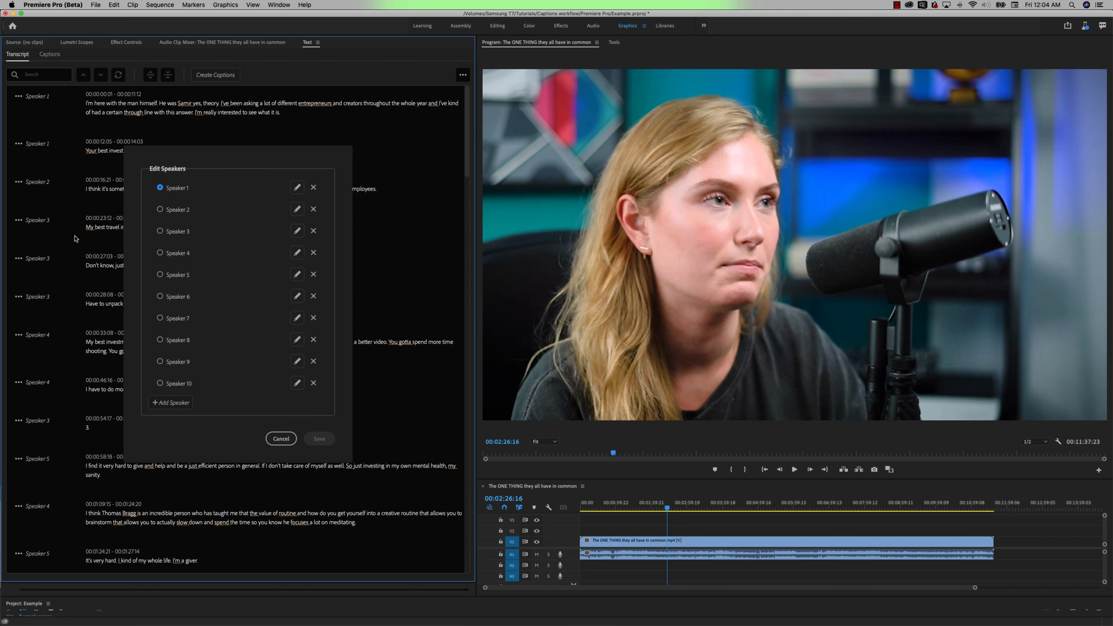
left_click(295, 190)
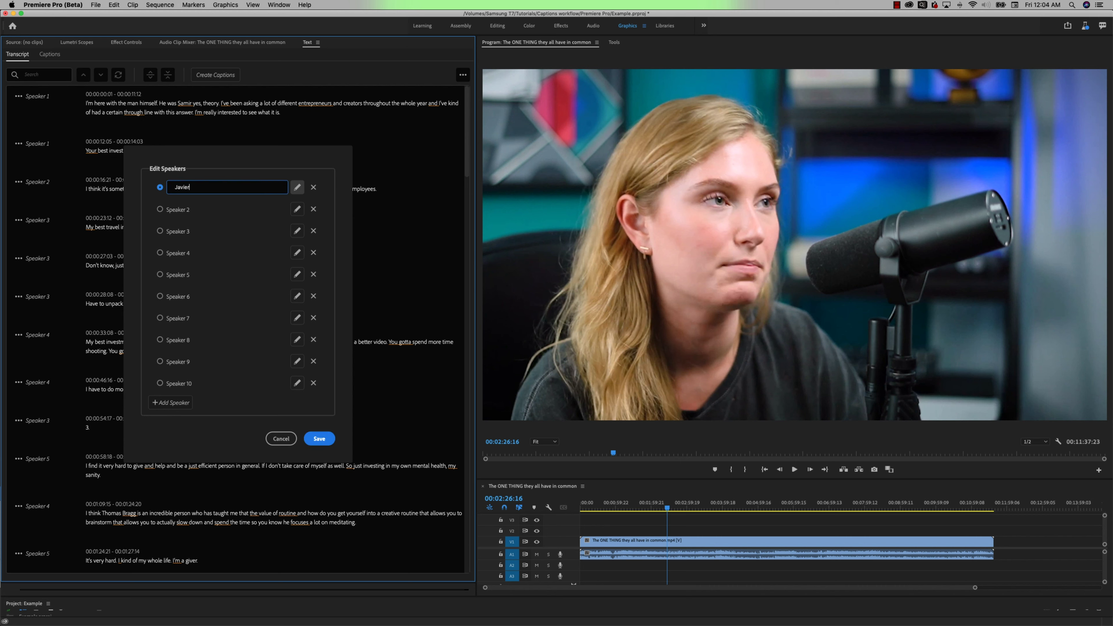
key("Return")
- Save the Speaker 4 rename, then play the sequence from further down the transcript
left_click(320, 439)
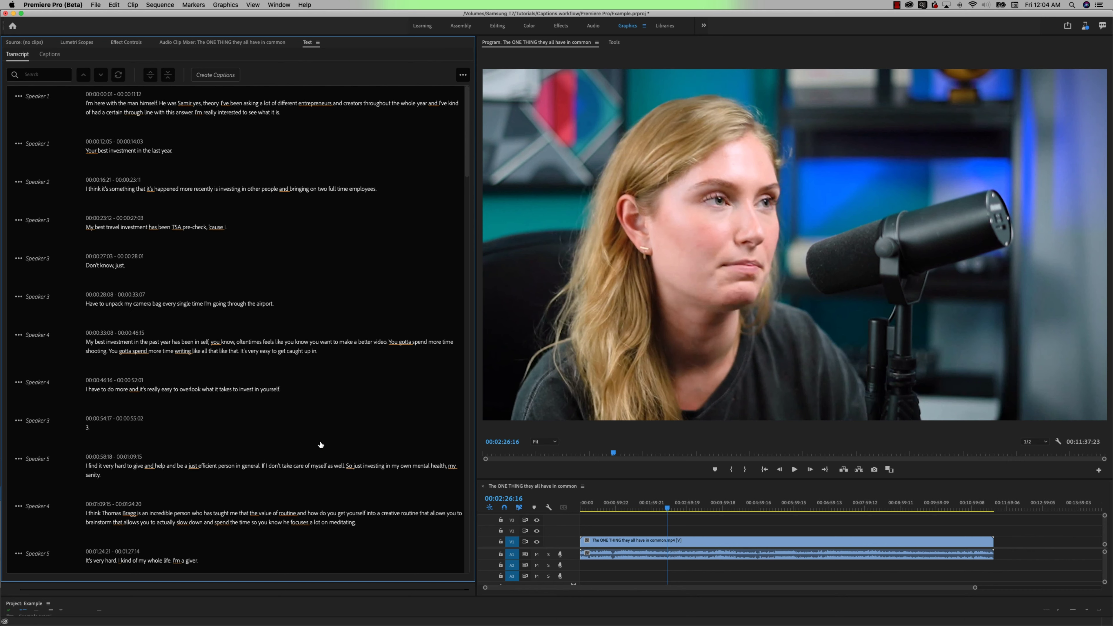
scroll(39, 277, "down", 20)
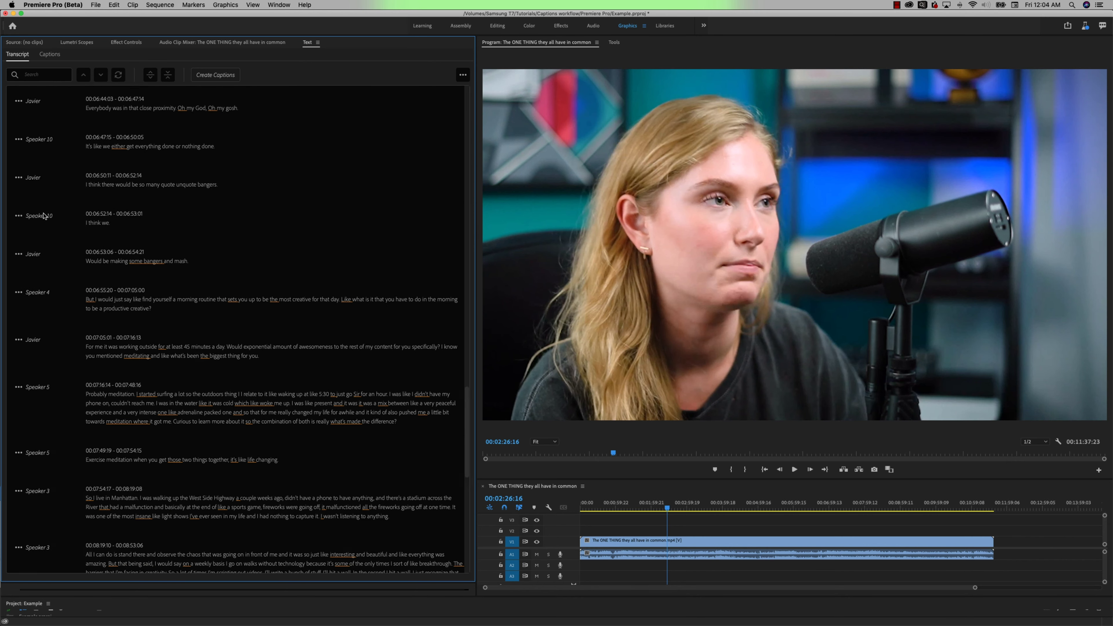
scroll(44, 213, "down", 15)
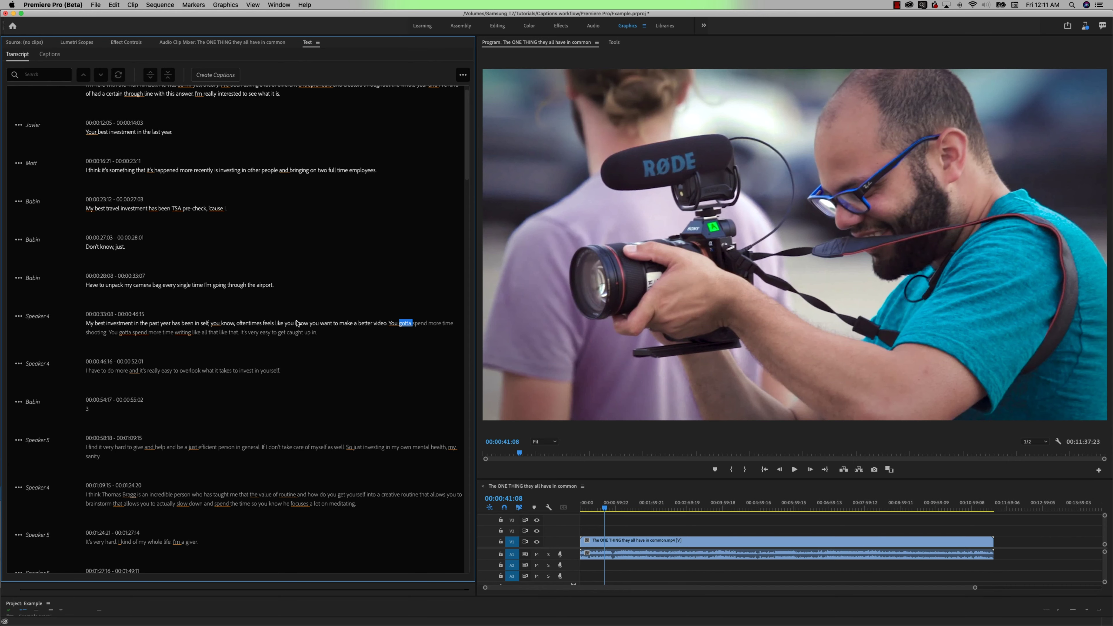
key("space")
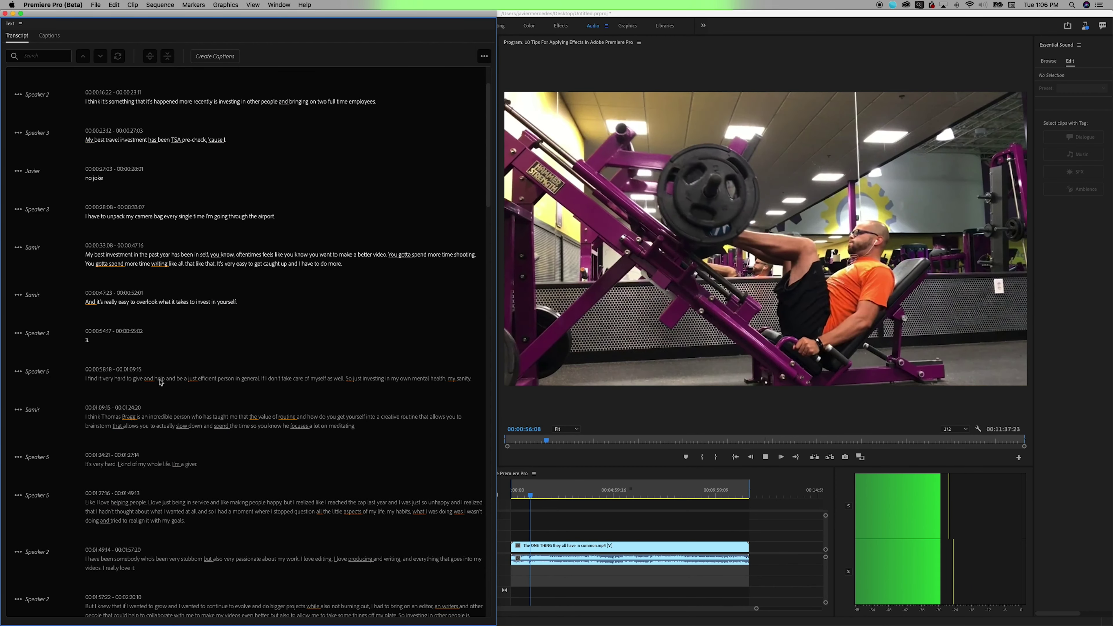
- Change the countdown transcript line '3.' to '3 2 1'
key("space")
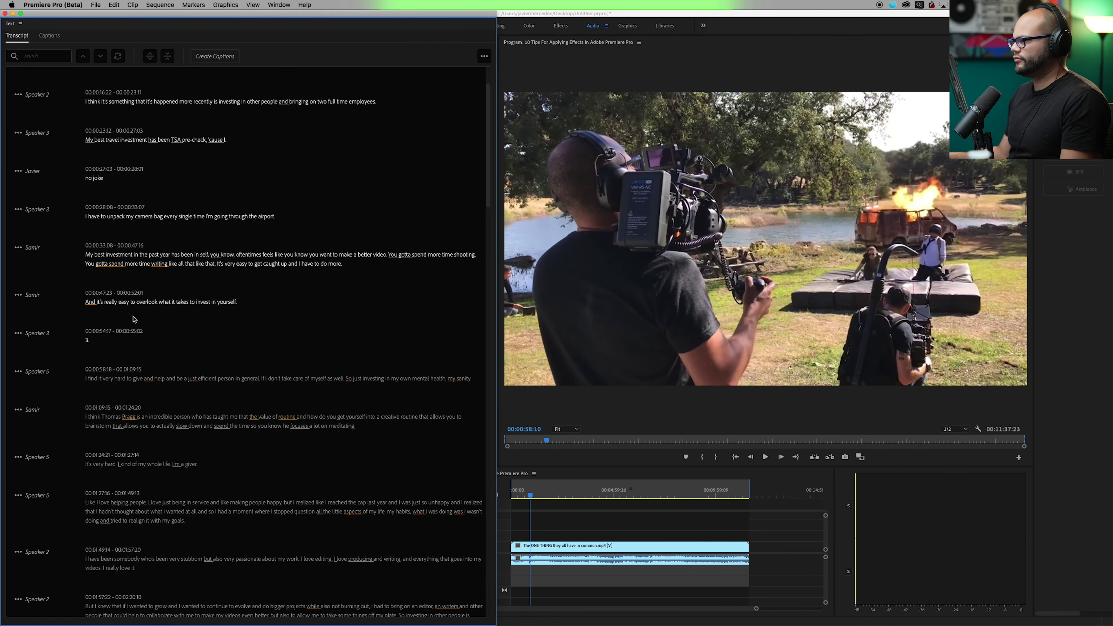
key("j")
key("k")
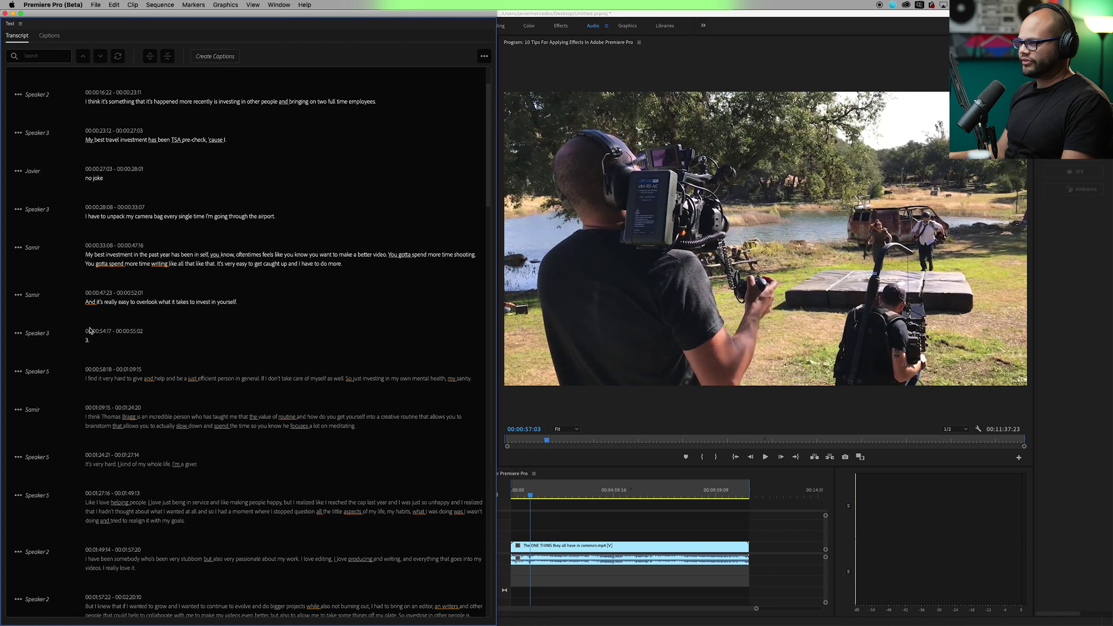
double_click(87, 340)
type("3 2 1")
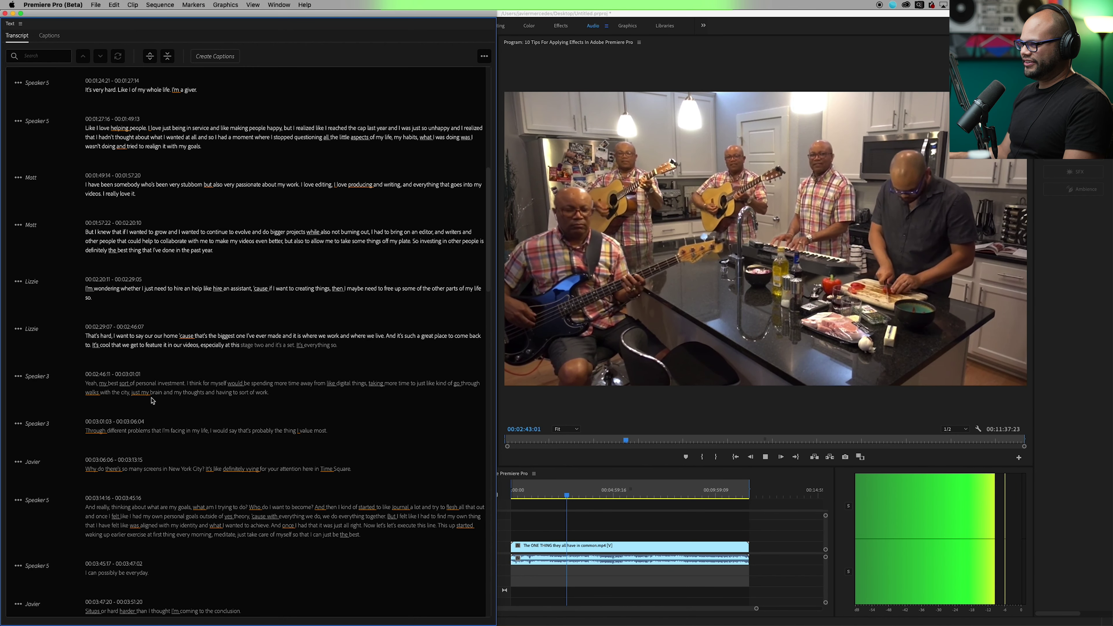
- Correct 'stage two' to 'stage too' in the transcript paragraph and commit it
key("space")
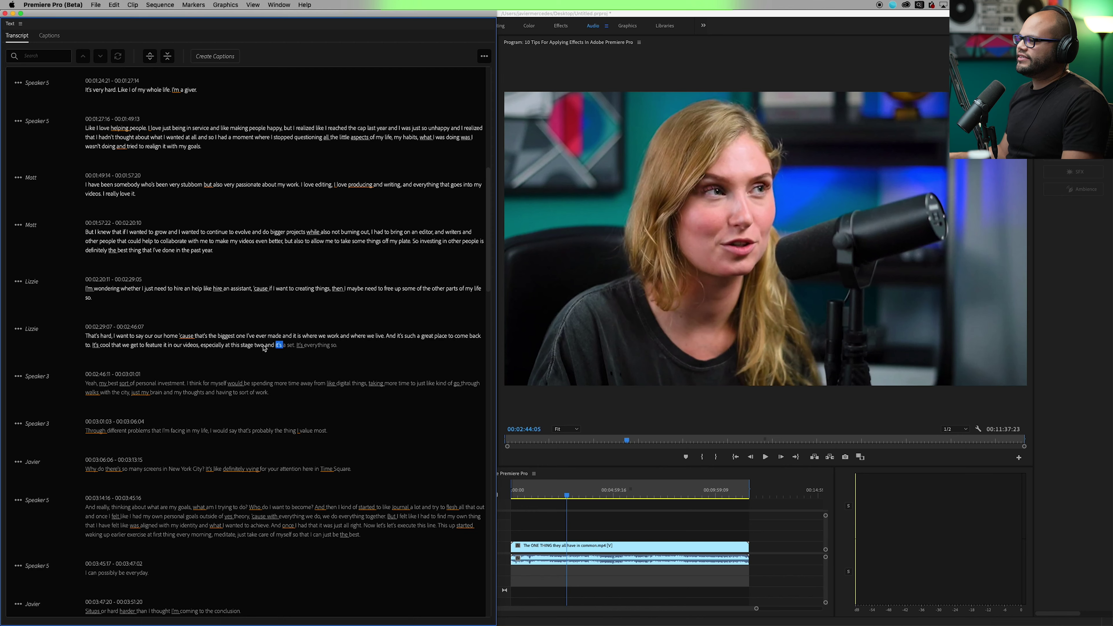
left_click(261, 345)
double_click(291, 345)
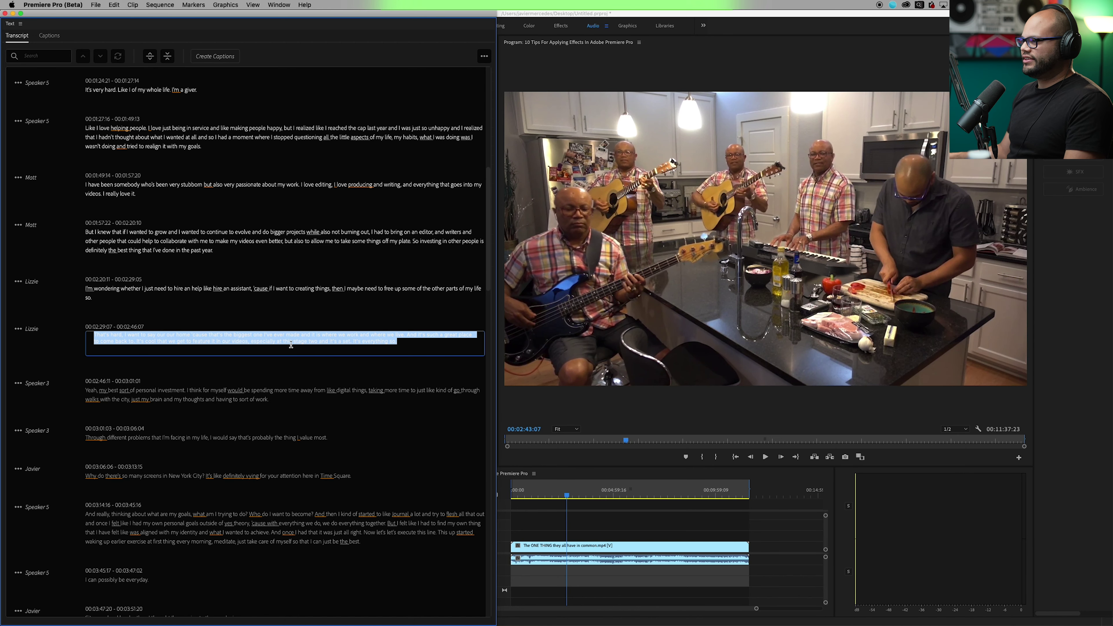
left_click(293, 340)
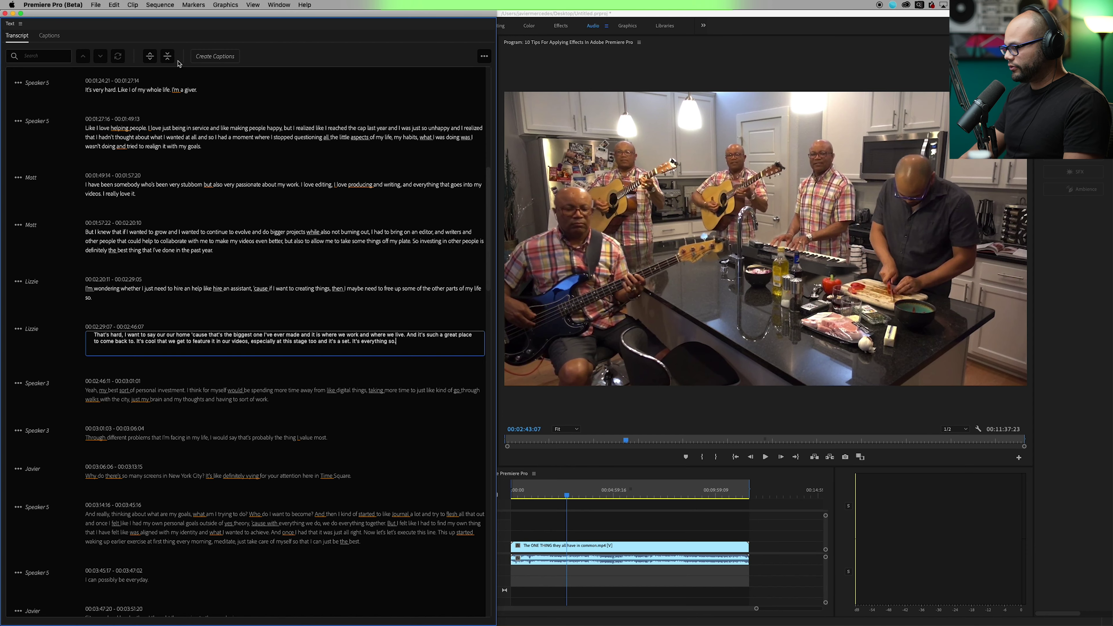
left_click(341, 385)
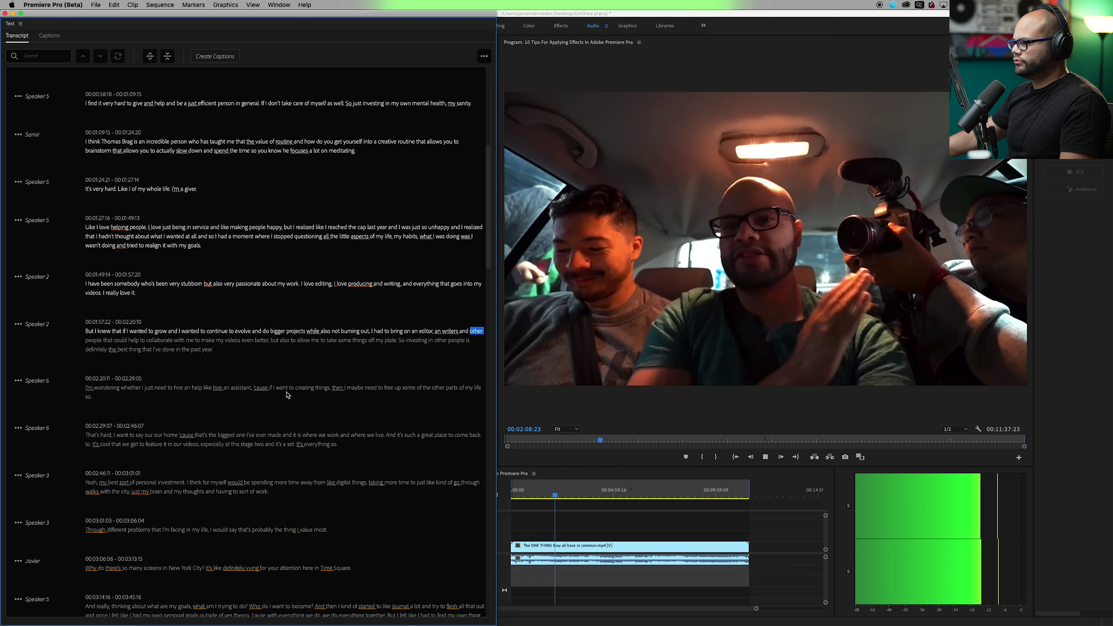
- Fix 'an writers' to 'and writers' in the Speaker 2 paragraph and resume playback
double_click(440, 330)
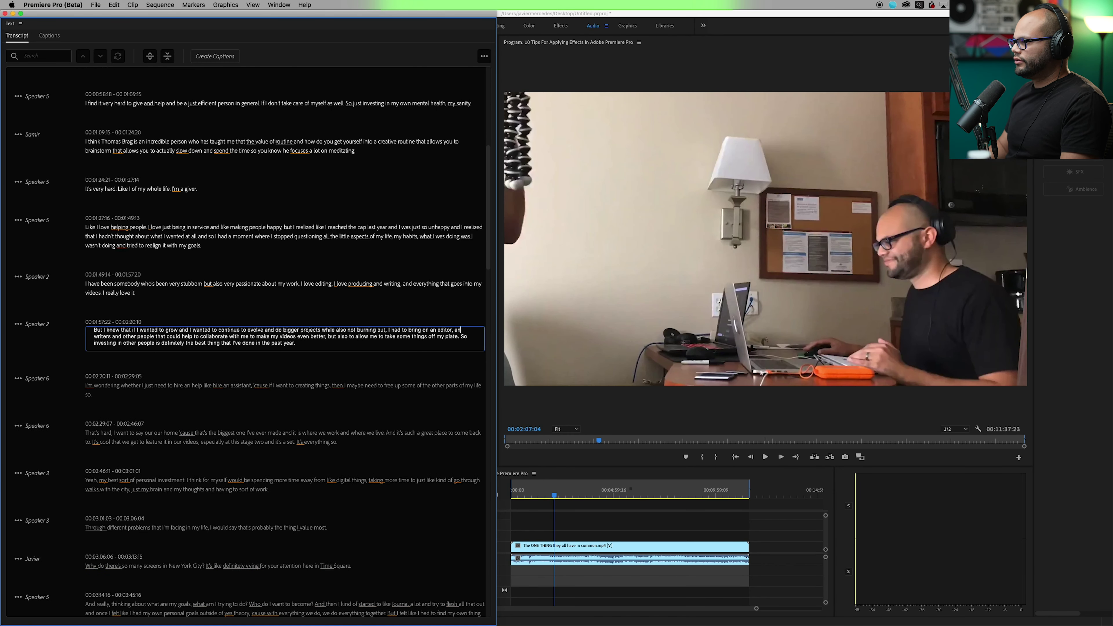
type("d")
left_click(425, 356)
key("space")
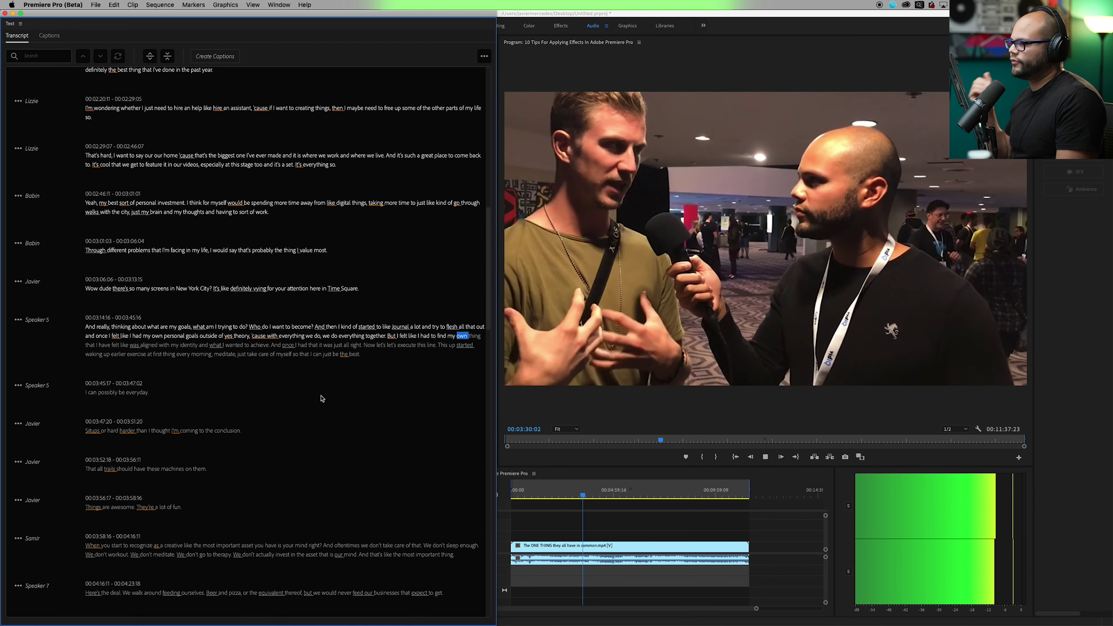
- Capitalise 'yes theory' to 'Yes Theory' in the Speaker 5 passage
key("space")
left_click(229, 336)
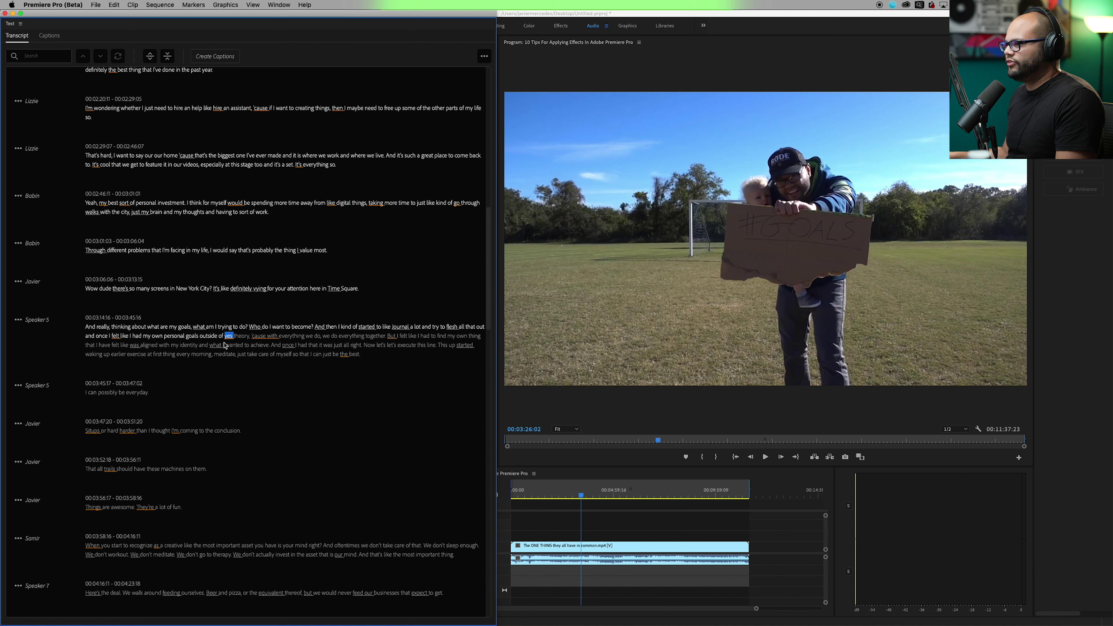
left_click(240, 338)
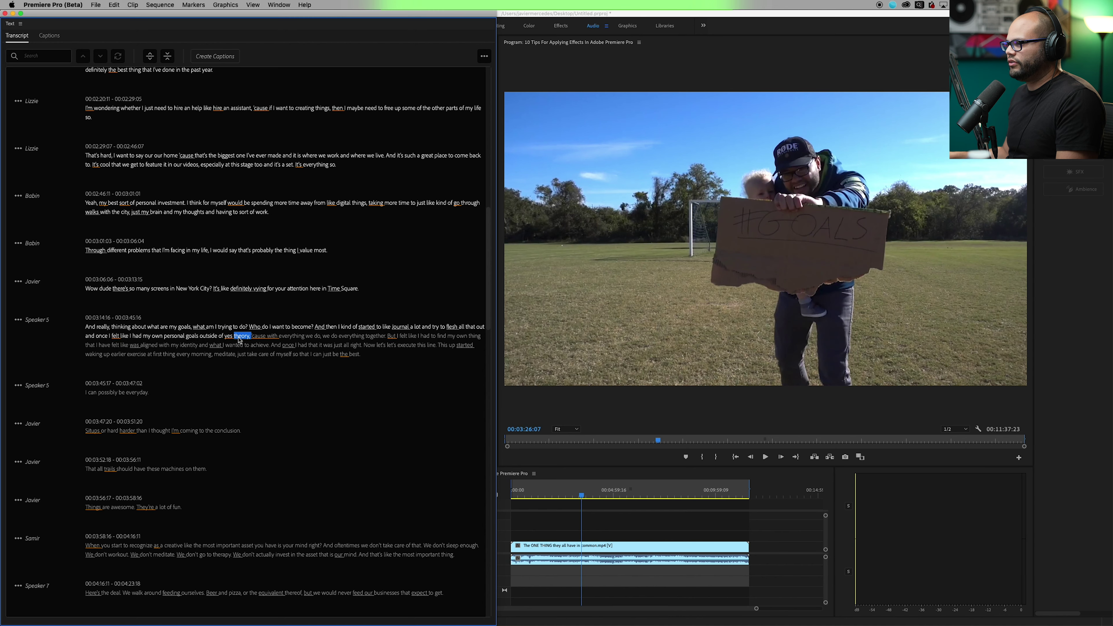
left_click(231, 336)
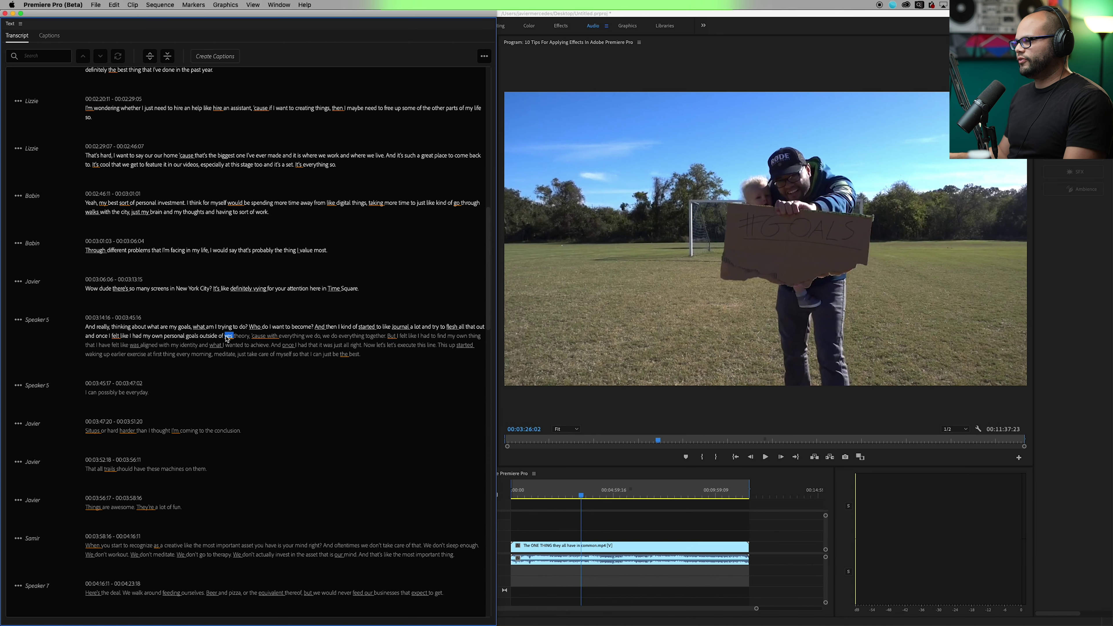
double_click(227, 337)
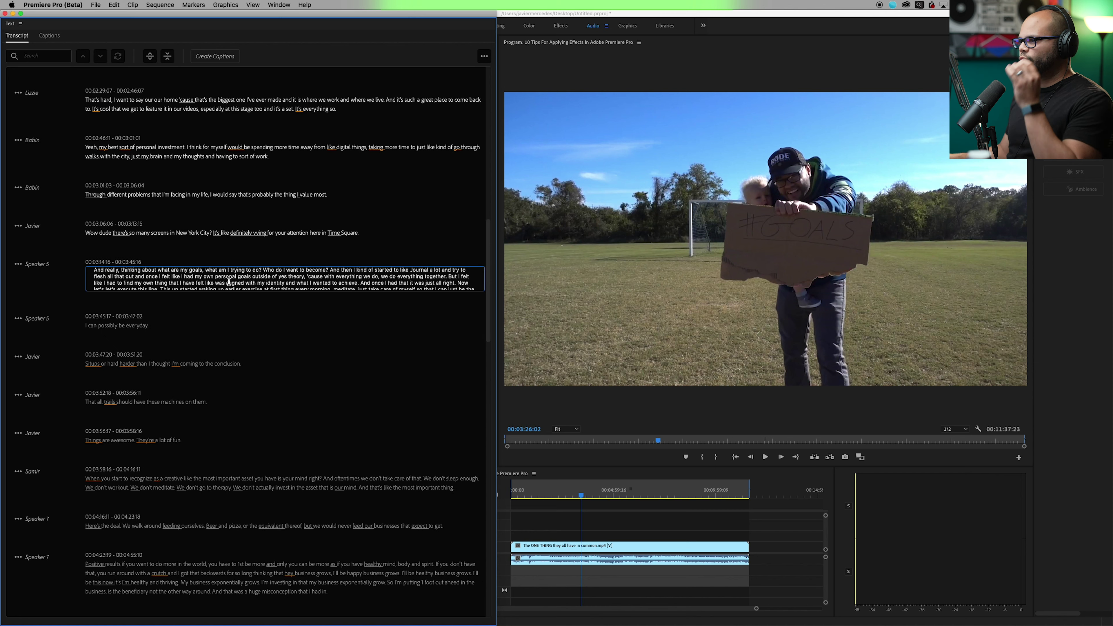
double_click(280, 277)
type("yes")
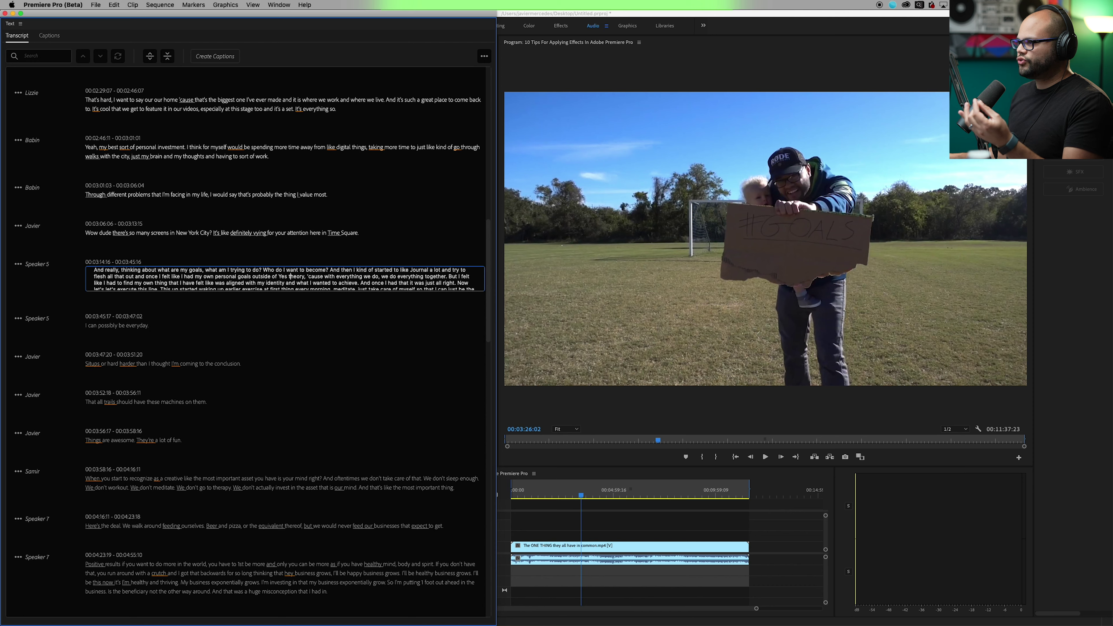
key("Return")
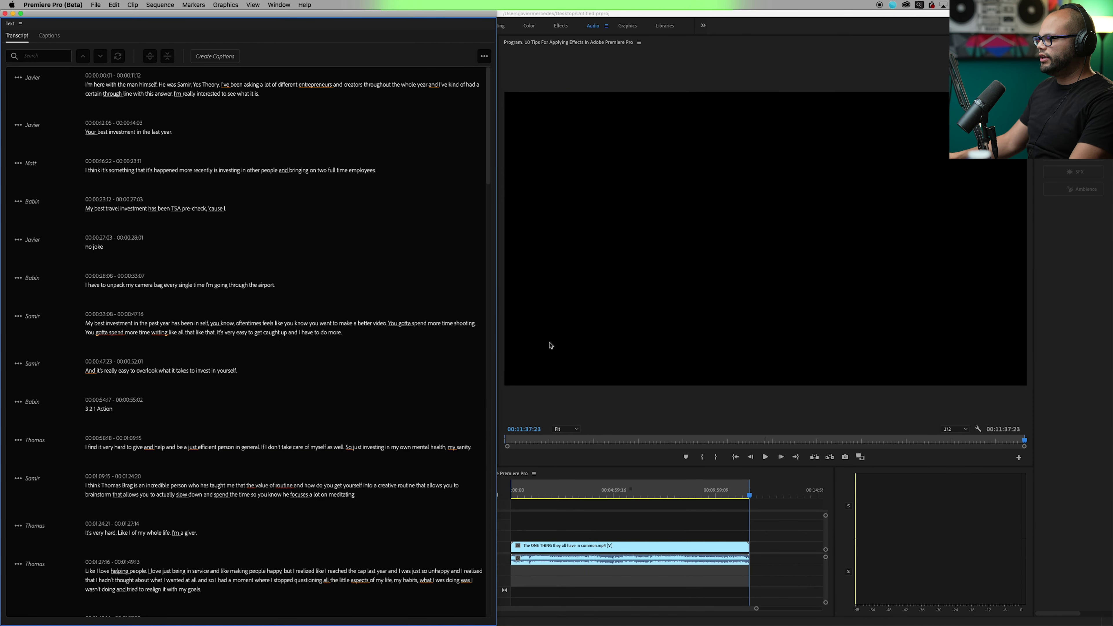
- Generate captions from the sequence transcript in Subtitle format with style None
left_click(215, 57)
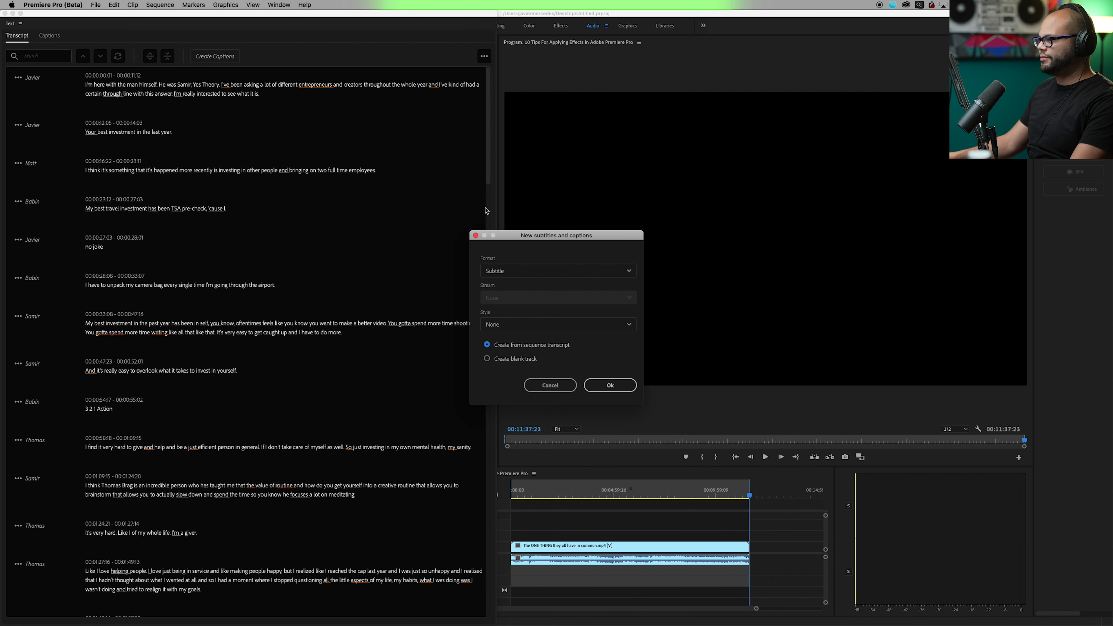
left_click(524, 271)
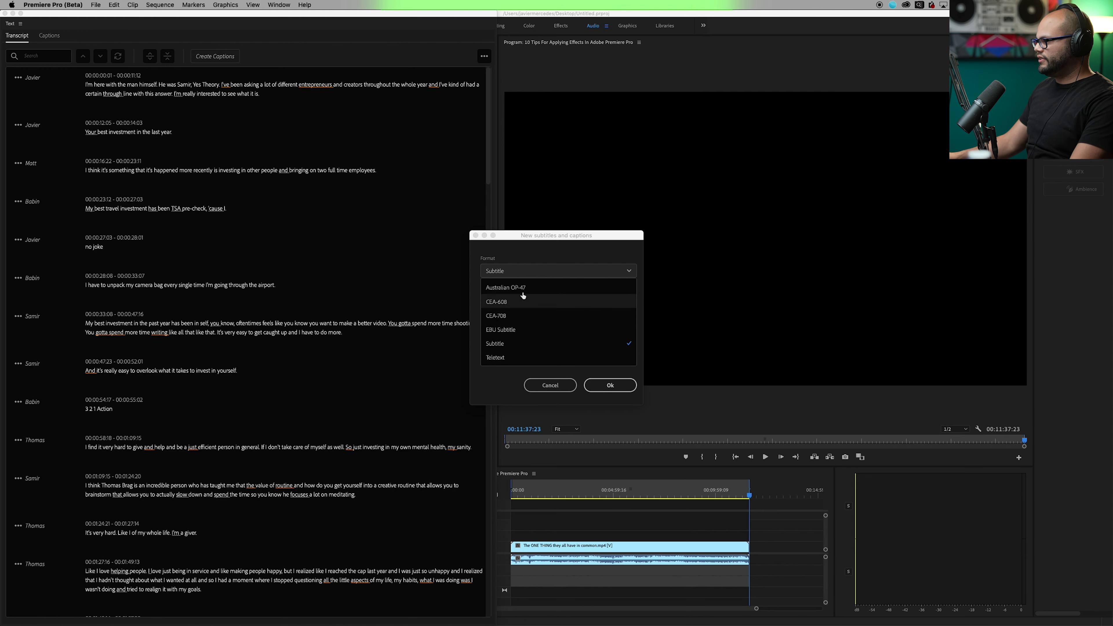
left_click(526, 347)
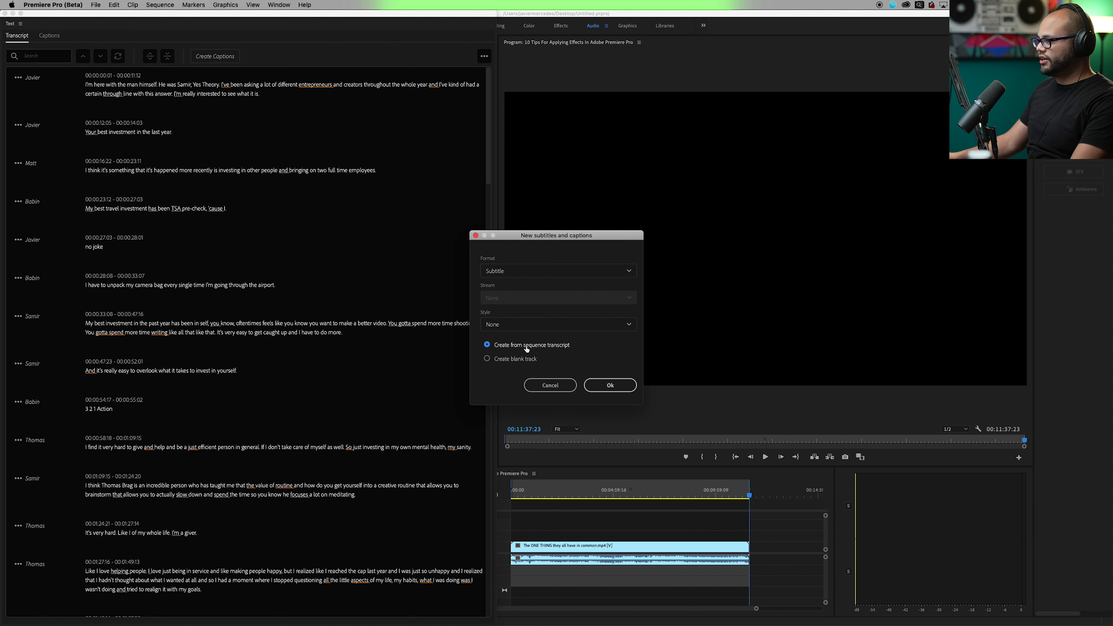
left_click(526, 324)
left_click(526, 346)
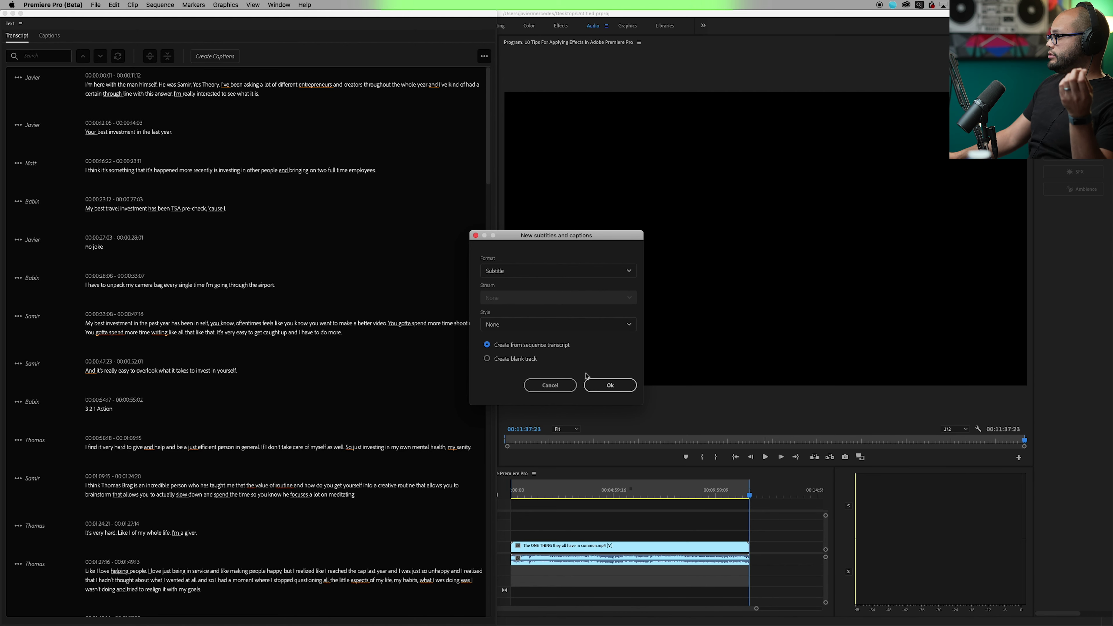
left_click(607, 385)
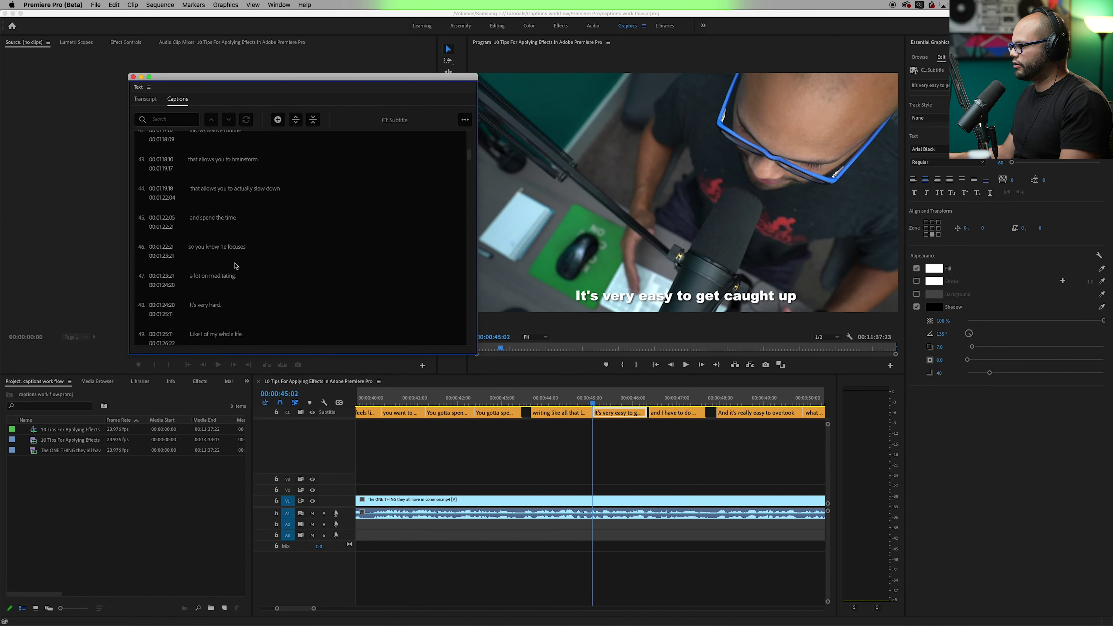
- Play through the captions and adjust the start of the 'happy, but I realized' caption
left_click(234, 258)
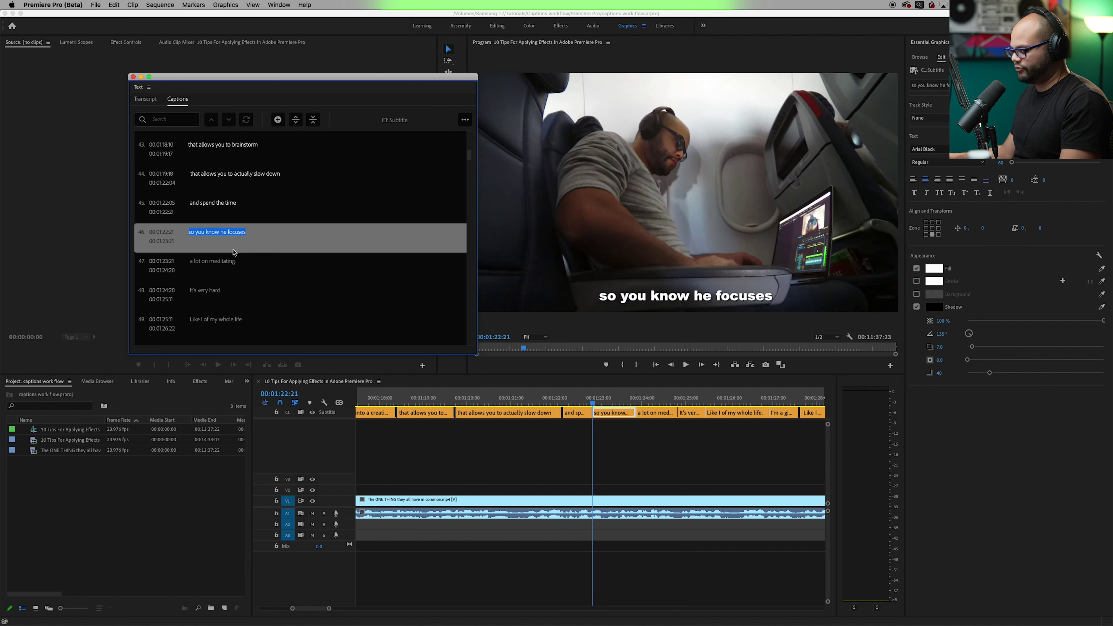
left_click(233, 261)
key("space")
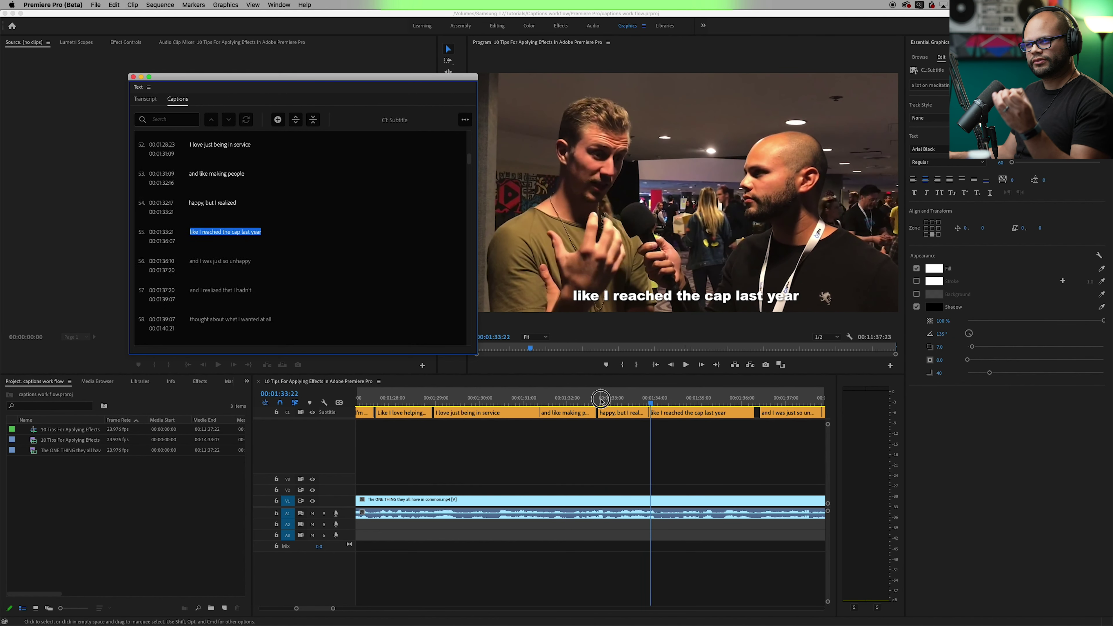
left_click(631, 421)
key("equal")
key("equal")
key("equal")
left_click_drag(591, 413, 567, 413)
key("minus")
key("minus")
key("minus")
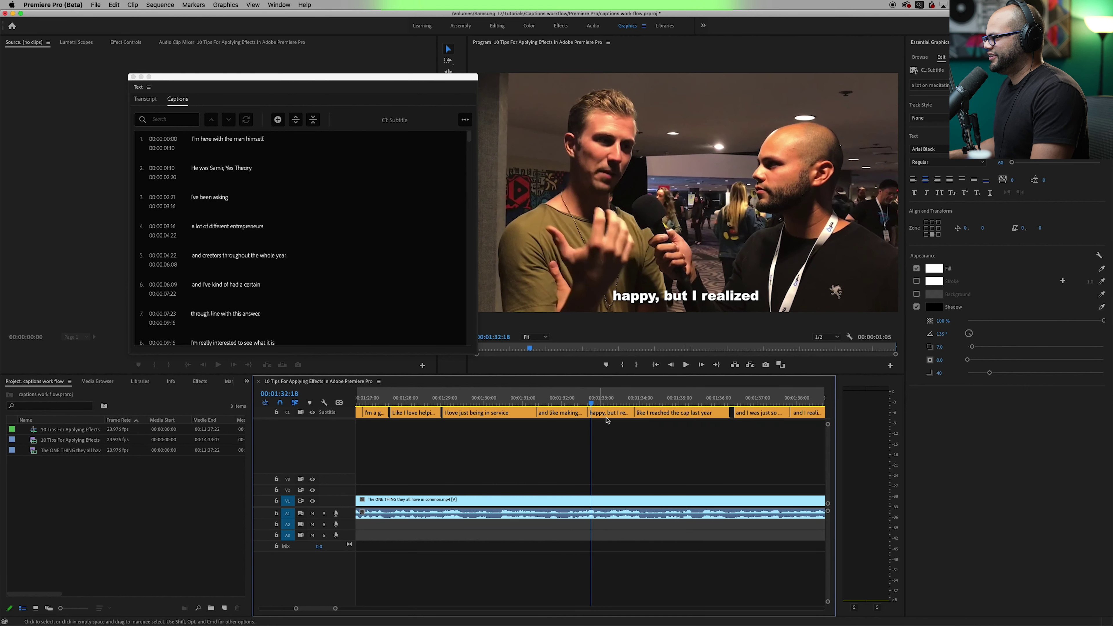
- Extend caption 55 to end at 00:01:36:10 and dock the Text panel upper left
left_click(723, 413)
key("equal")
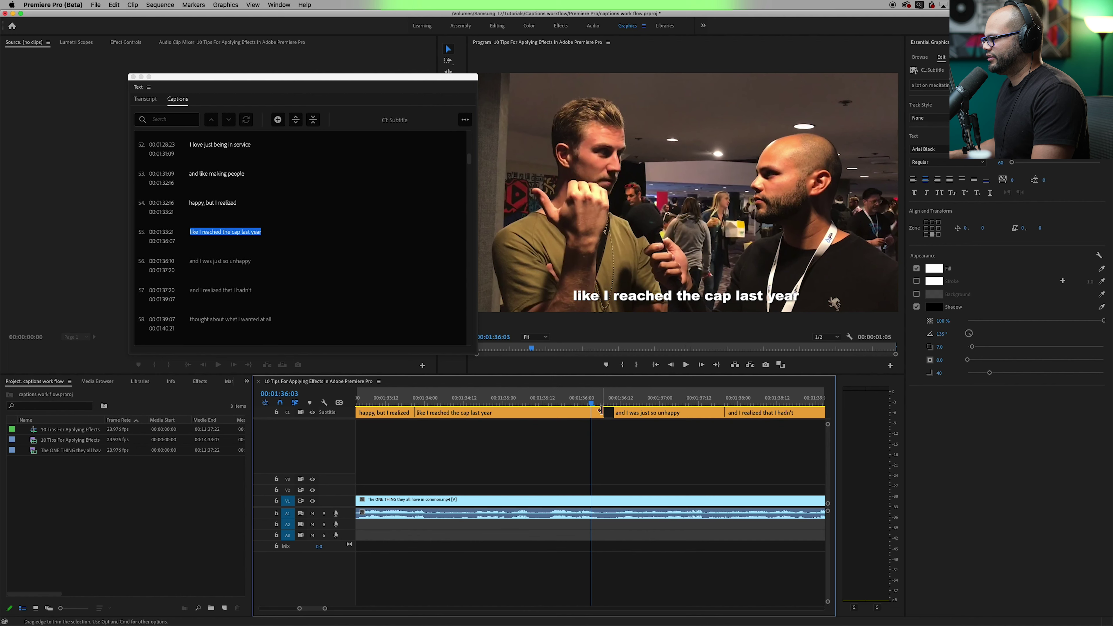
left_click_drag(599, 410, 614, 412)
key("minus")
key("minus")
key("minus")
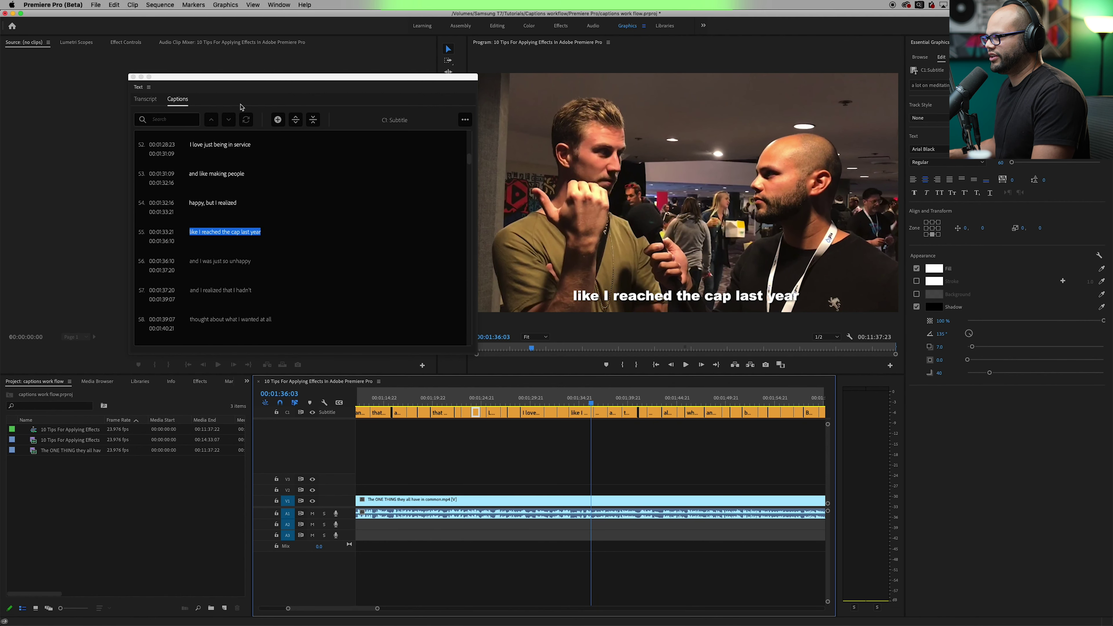
left_click_drag(162, 87, 55, 62)
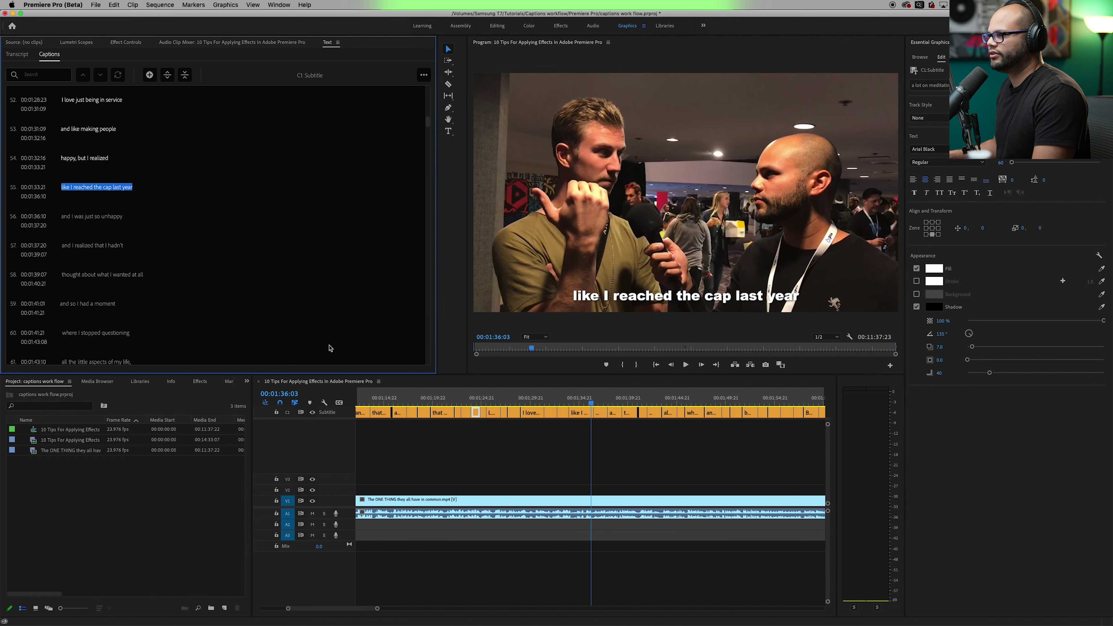
left_click_drag(573, 401, 425, 401)
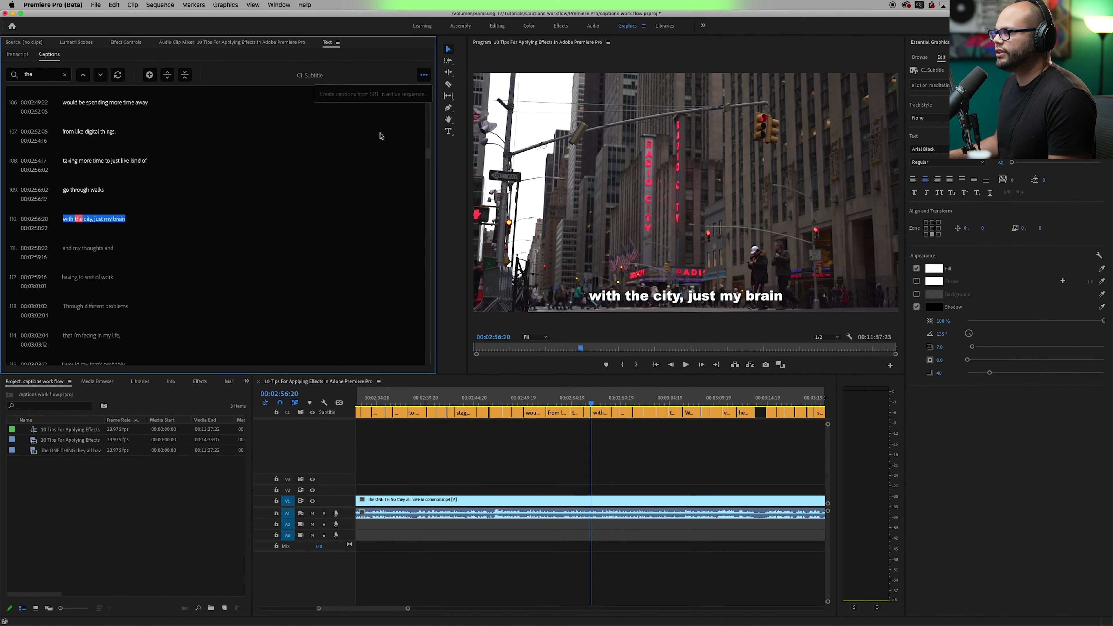
left_click(381, 136)
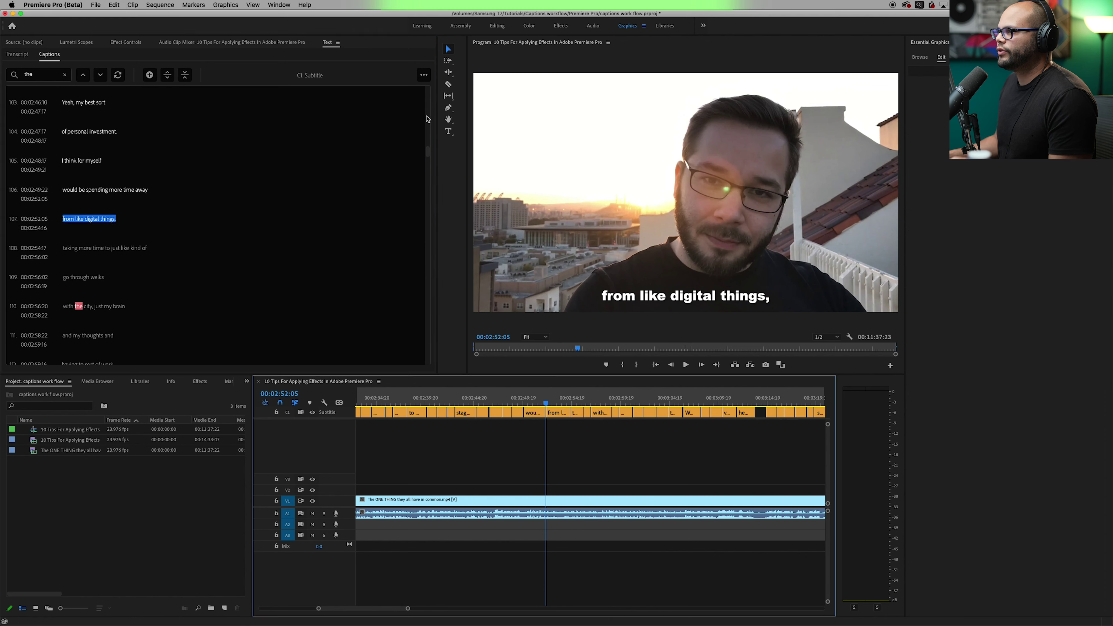
left_click(425, 75)
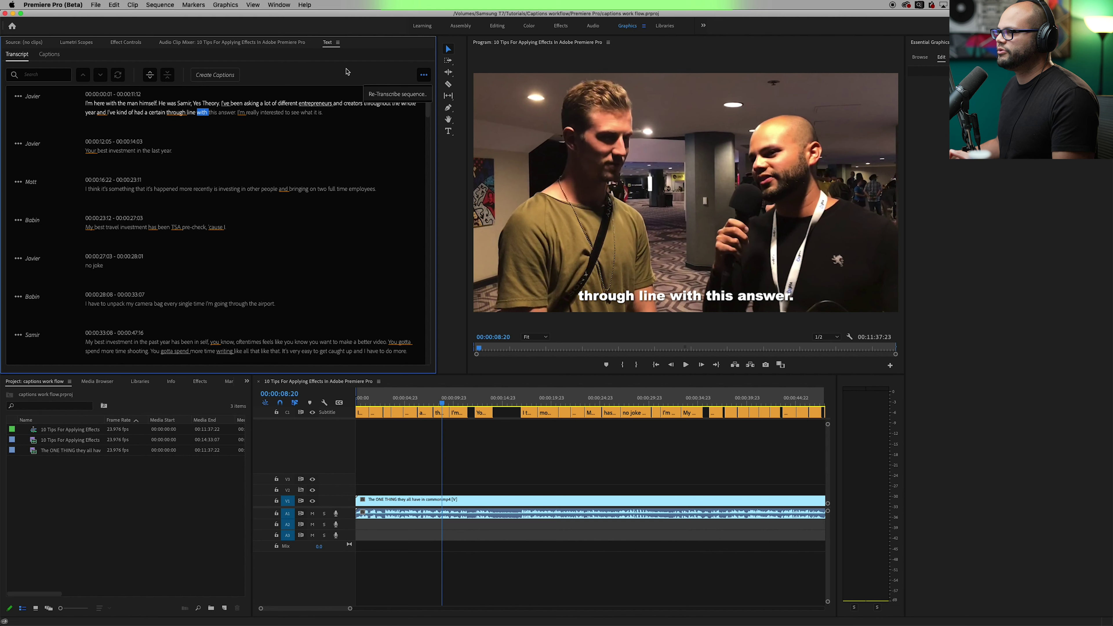
- From the Transcript tab, start creating captions with Subtitle as the format
left_click(347, 72)
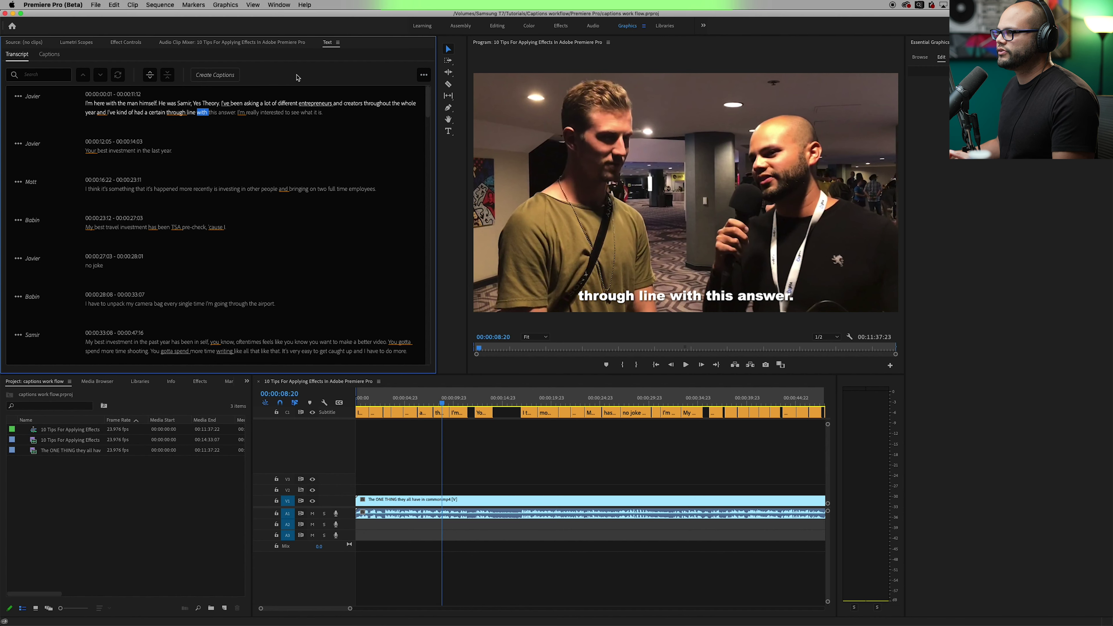
left_click(220, 75)
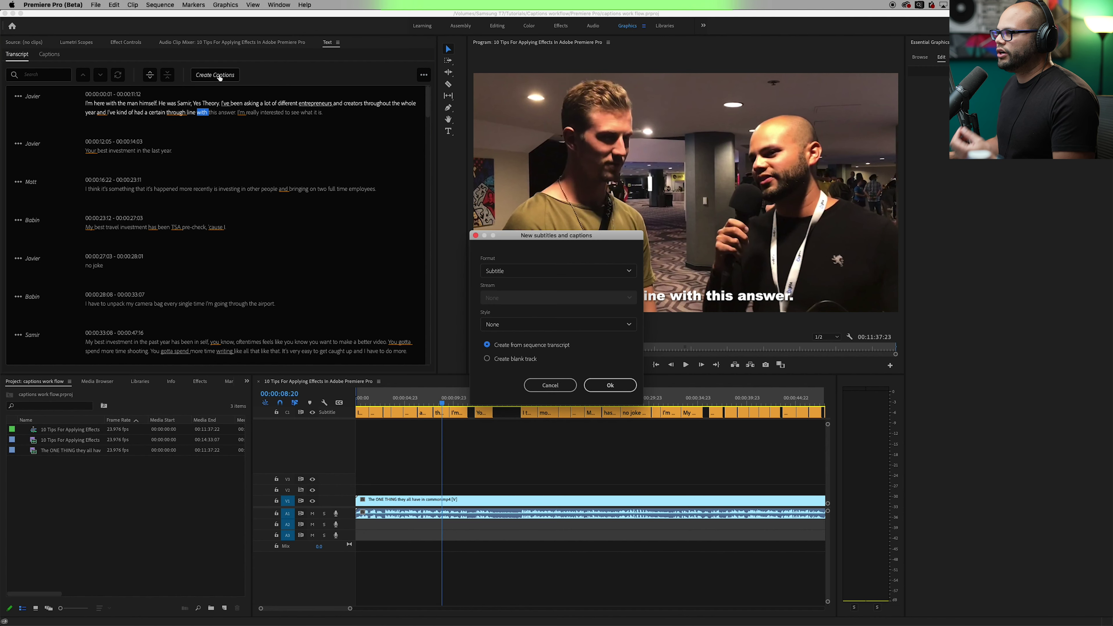
left_click(580, 271)
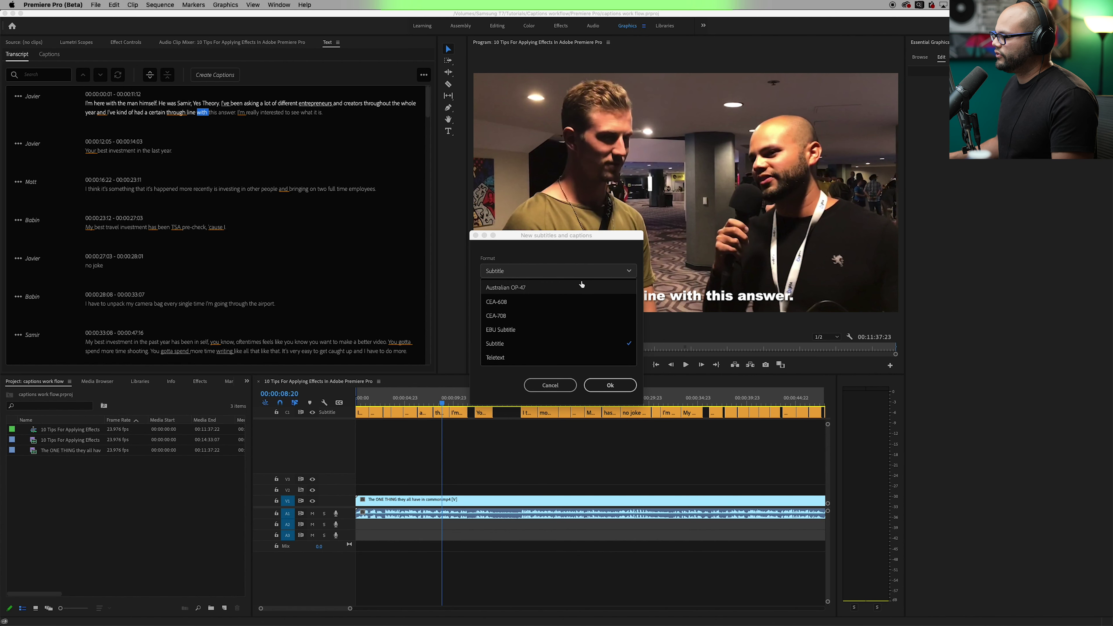
left_click(581, 346)
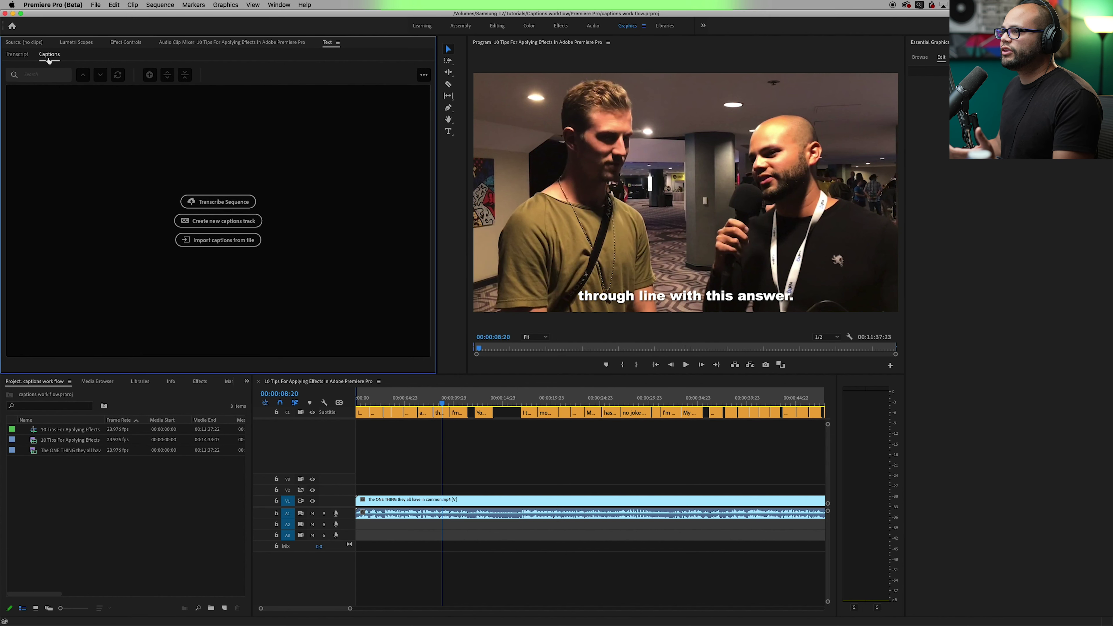